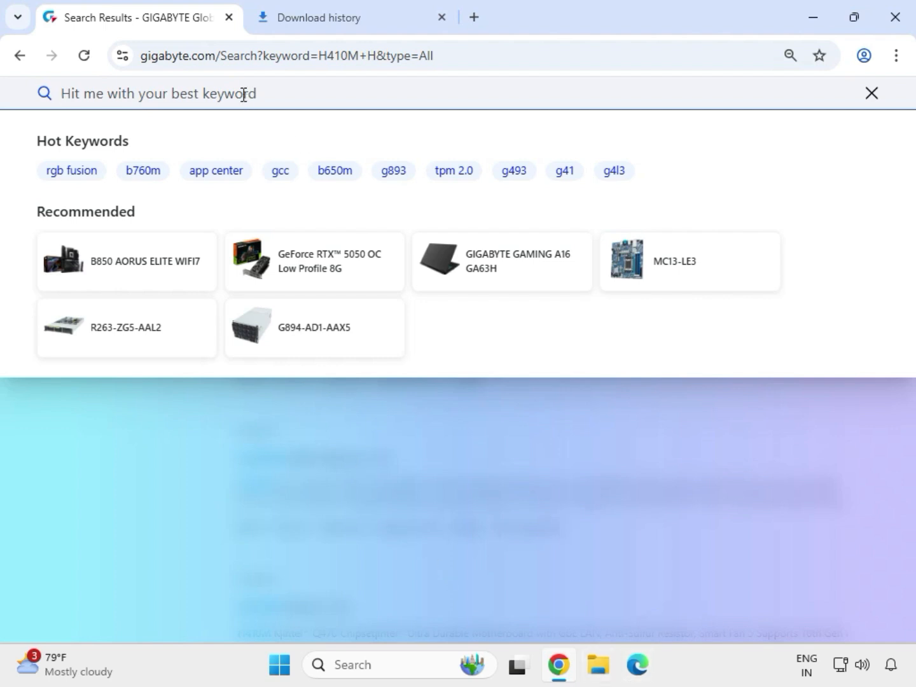
Step: Search the GIGABYTE site for "H410M H" and look through the first page of results for that board
{"action": "type", "text": "H410M H"}
{"action": "key", "text": "Return"}
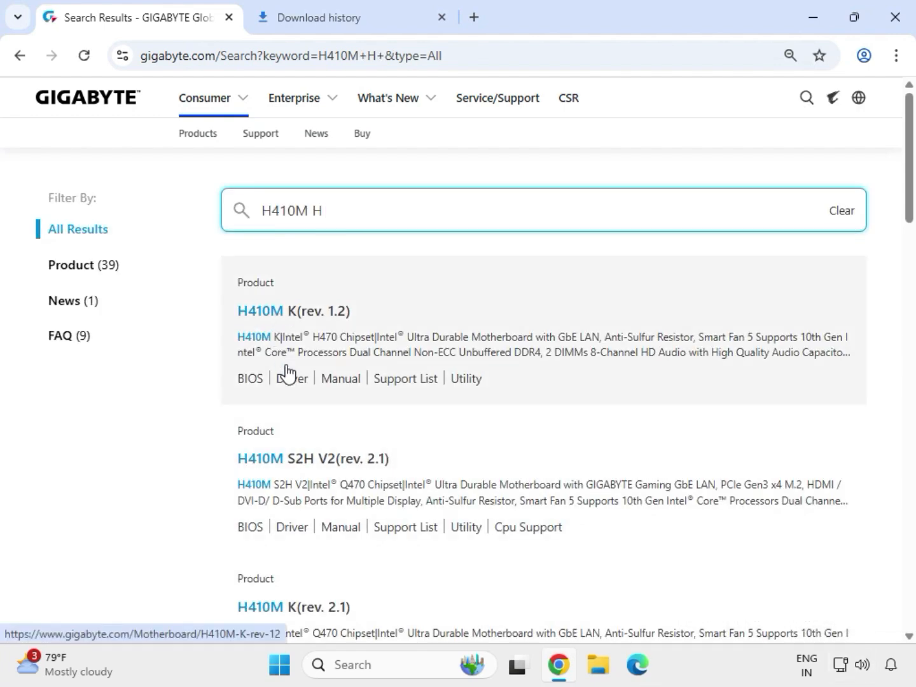
{"action": "scroll", "coordinate": [343, 542], "scroll_direction": "down", "scroll_amount": 4}
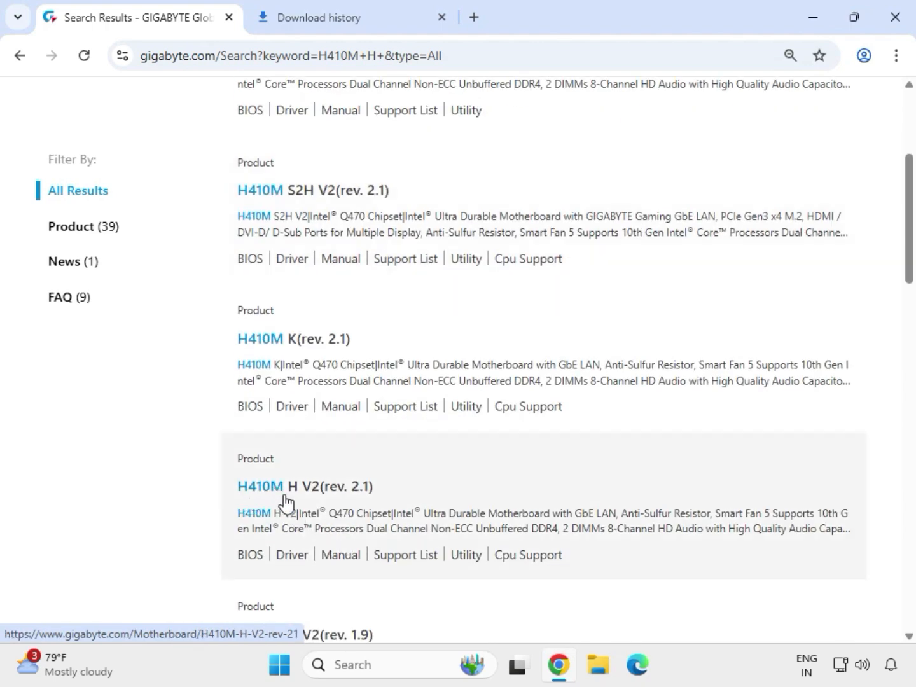
{"action": "scroll", "coordinate": [286, 502], "scroll_direction": "down", "scroll_amount": 3}
{"action": "scroll", "coordinate": [329, 531], "scroll_direction": "down", "scroll_amount": 1}
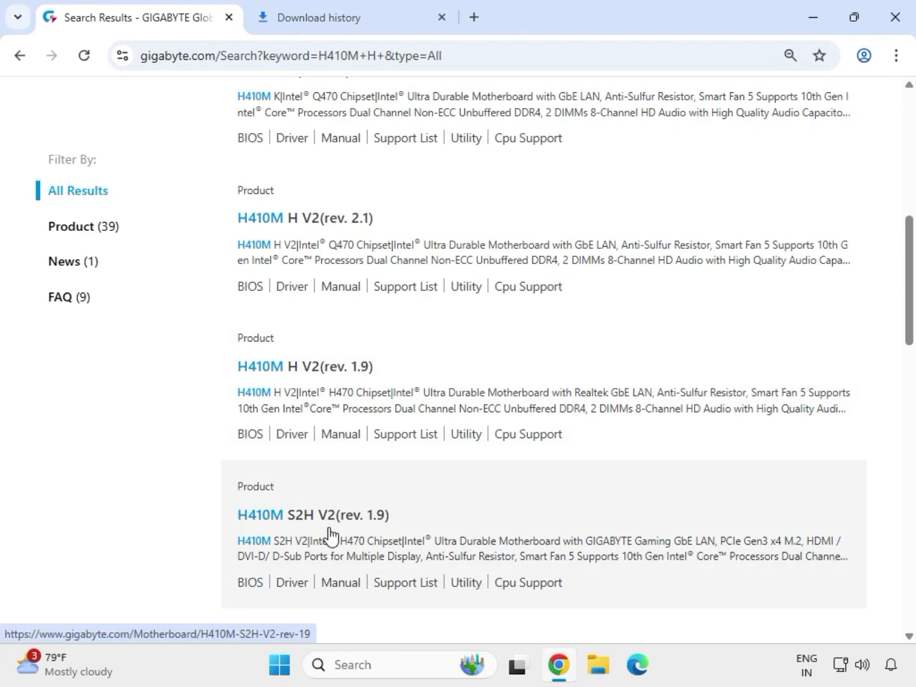
{"action": "scroll", "coordinate": [329, 531], "scroll_direction": "down", "scroll_amount": 3}
{"action": "scroll", "coordinate": [329, 544], "scroll_direction": "down", "scroll_amount": 4}
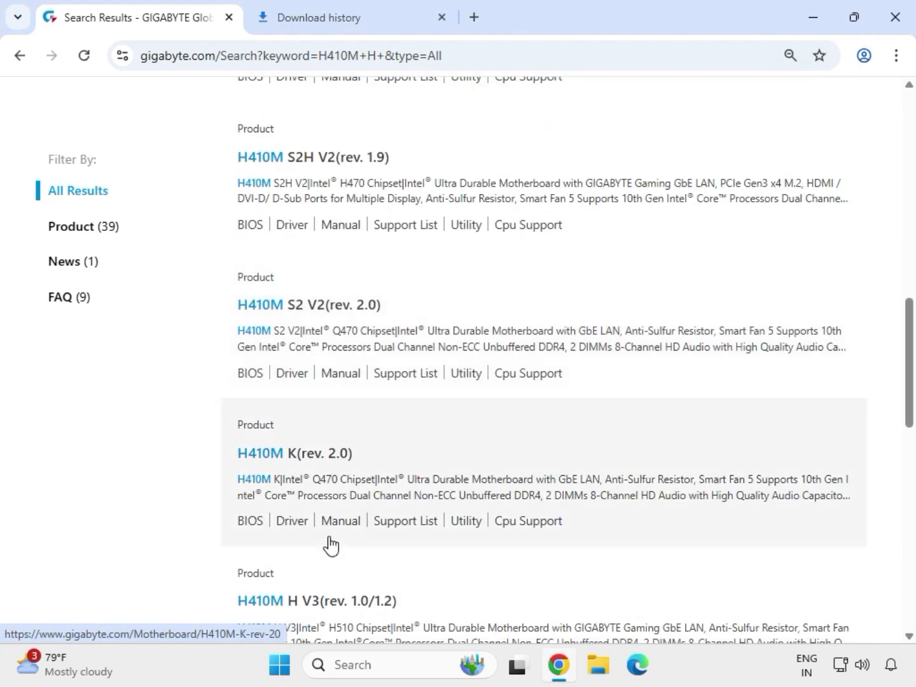
{"action": "scroll", "coordinate": [327, 542], "scroll_direction": "down", "scroll_amount": 3}
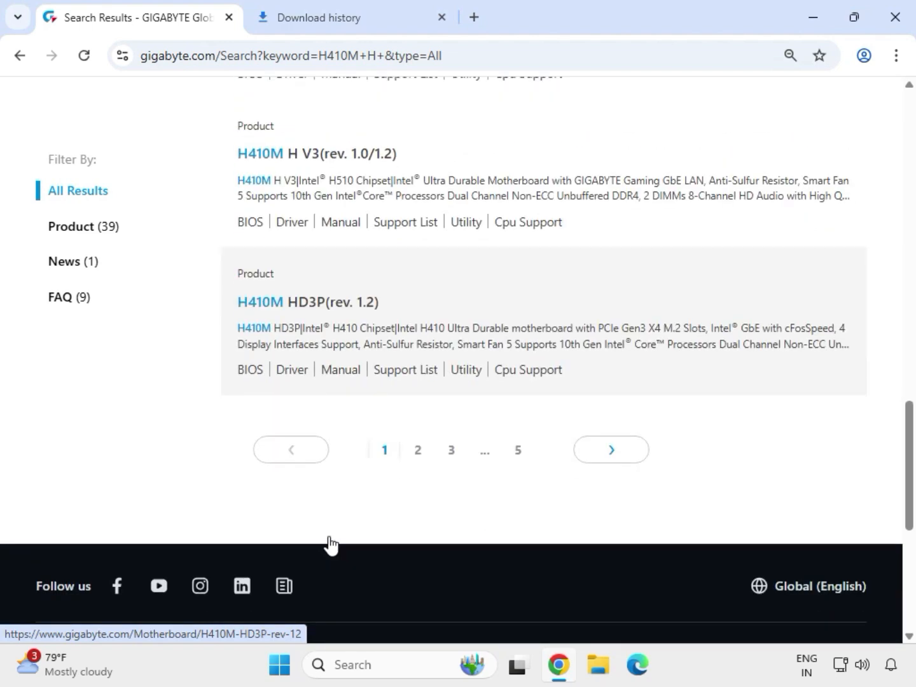
{"action": "scroll", "coordinate": [327, 542], "scroll_direction": "up", "scroll_amount": 15}
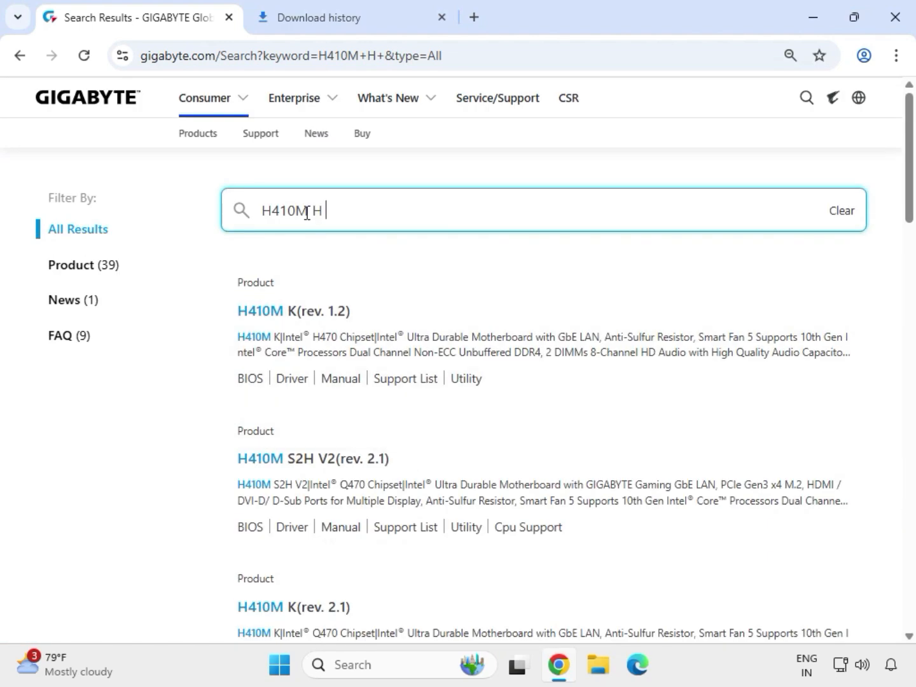
Step: Copy the term "H410M H", search the web for it in a new tab, and open the H410M H (rev. 1.x) product page
{"action": "triple_click", "coordinate": [306, 212]}
{"action": "key", "text": "ctrl+c"}
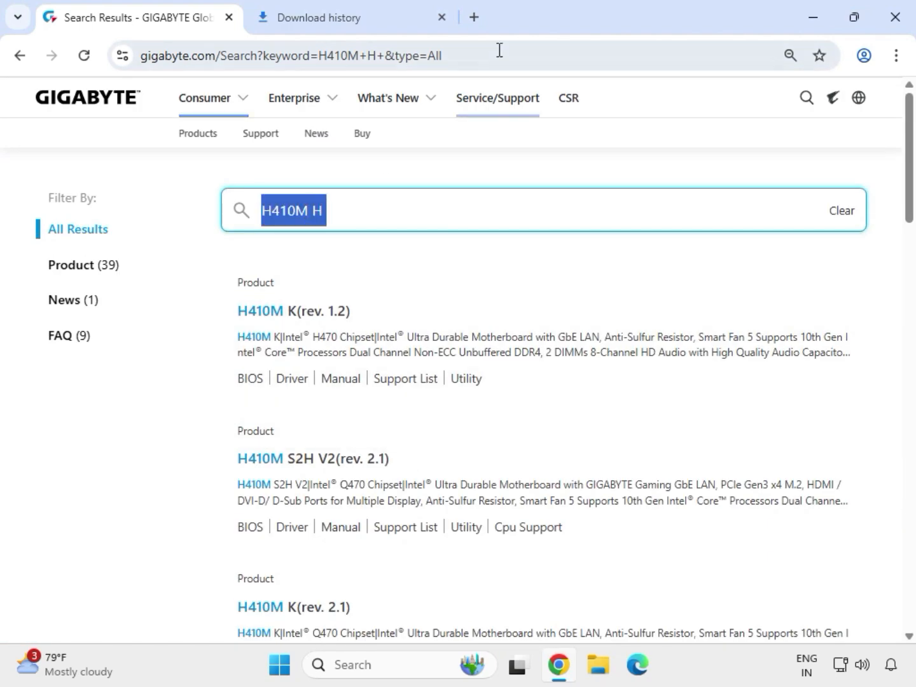
{"action": "left_click", "coordinate": [474, 18]}
{"action": "left_click_drag", "start_coordinate": [483, 25], "coordinate": [306, 19]}
{"action": "left_click", "coordinate": [312, 343]}
{"action": "key", "text": "ctrl+v"}
{"action": "key", "text": "Return"}
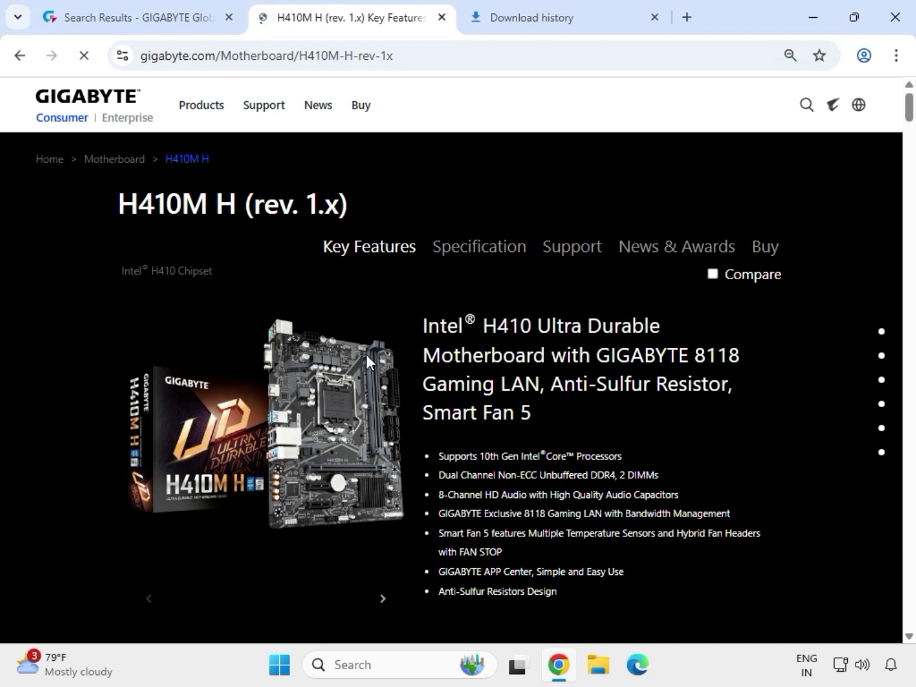
Step: Open the board's support downloads and filter the drivers to Windows 11 64bit
{"action": "left_click", "coordinate": [558, 246]}
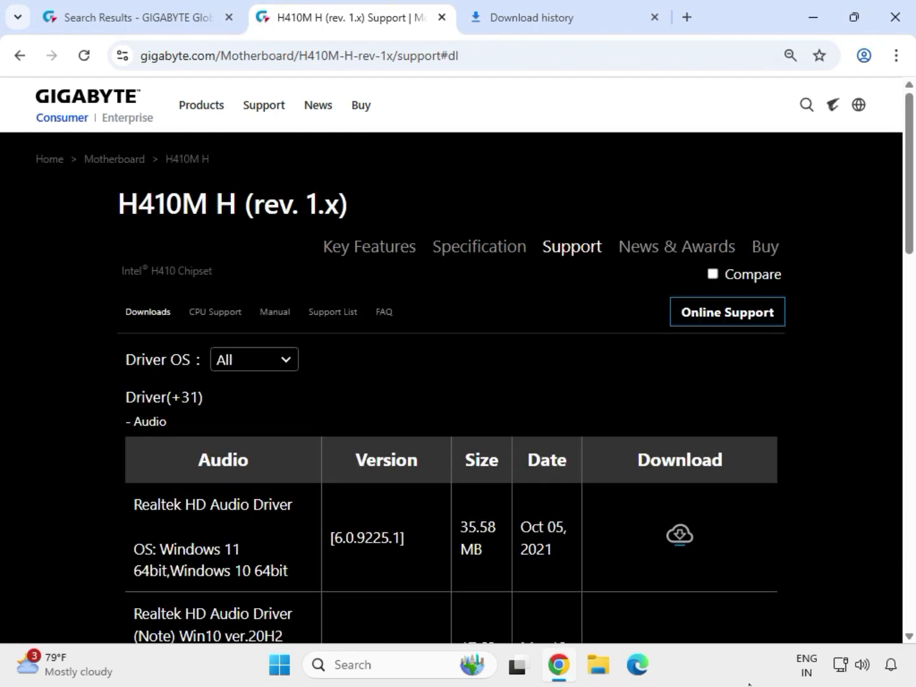
{"action": "left_click", "coordinate": [265, 358]}
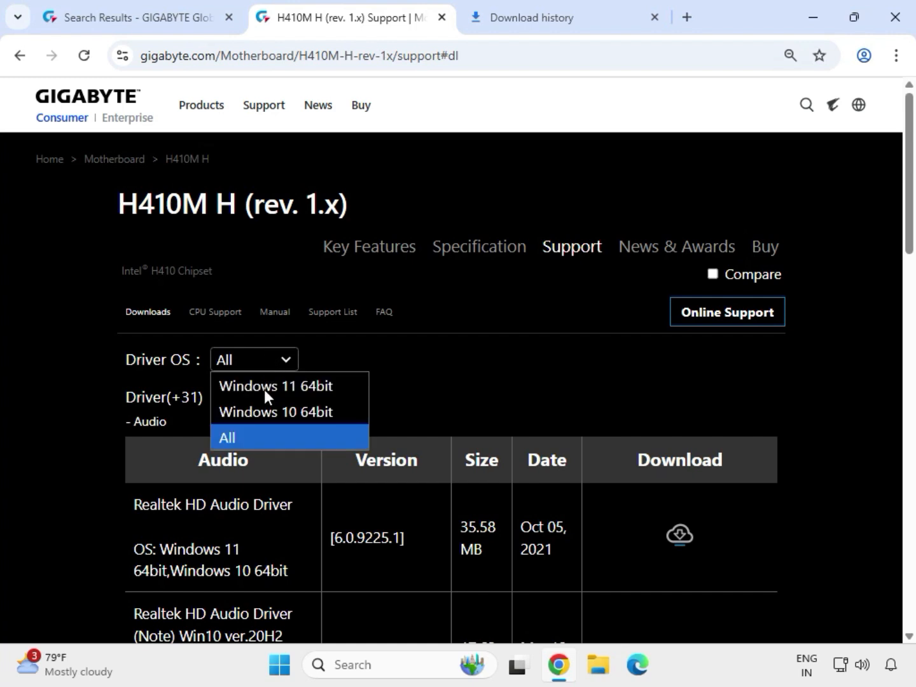
{"action": "left_click", "coordinate": [275, 386]}
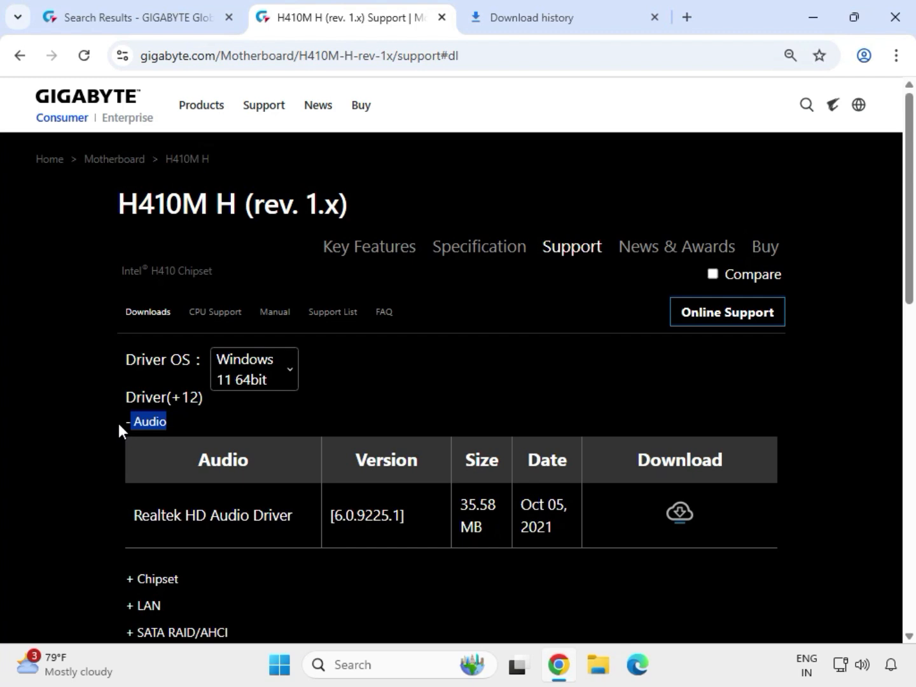
Step: Download the Realtek HD Audio Driver, version 6.0.9225.1, and check its download progress
{"action": "left_click_drag", "start_coordinate": [180, 517], "coordinate": [277, 516]}
{"action": "left_click", "coordinate": [300, 520]}
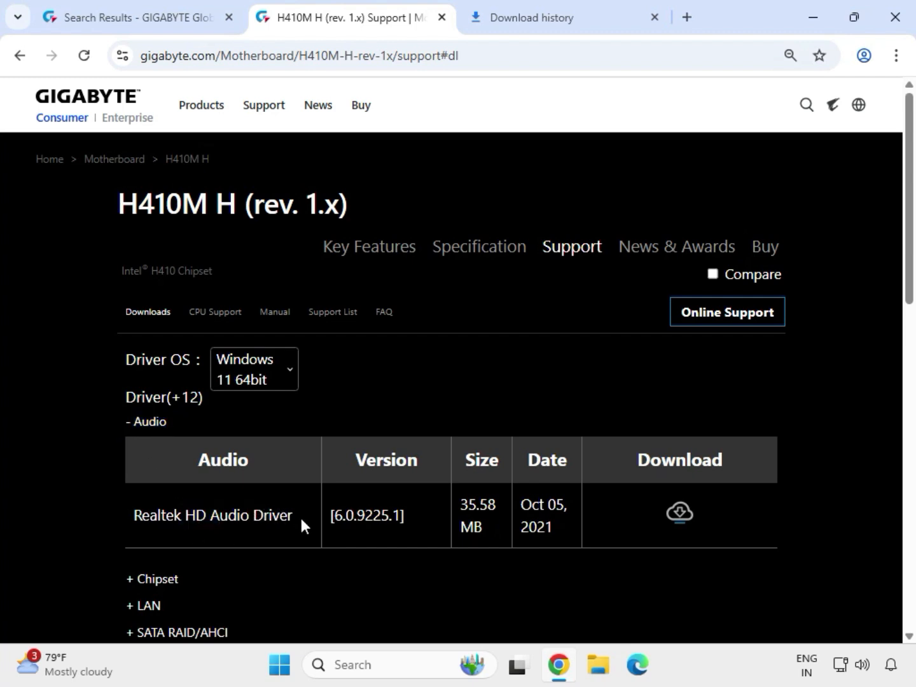
{"action": "left_click", "coordinate": [680, 513]}
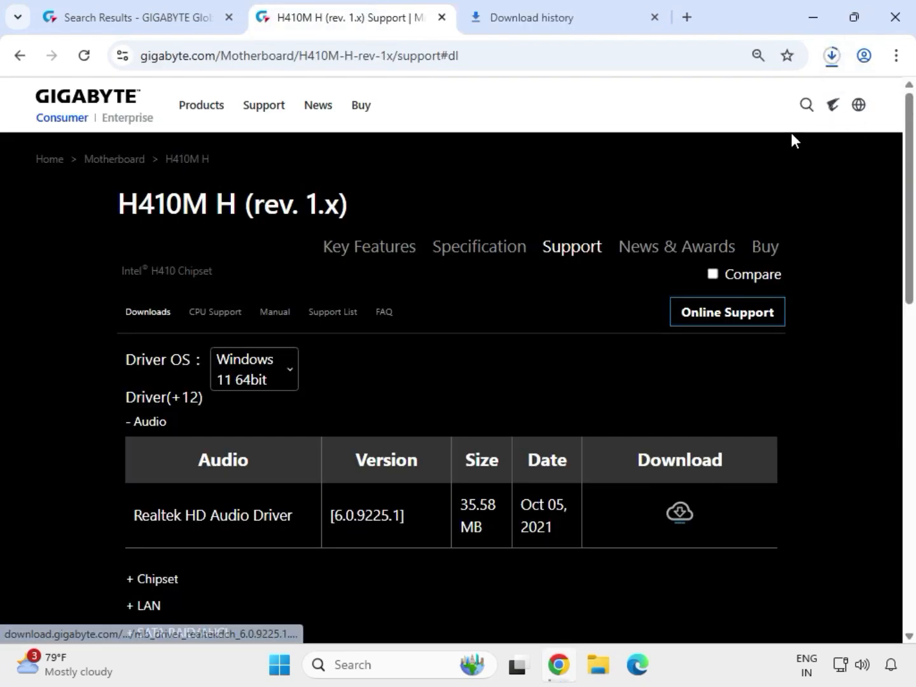
{"action": "left_click", "coordinate": [831, 55]}
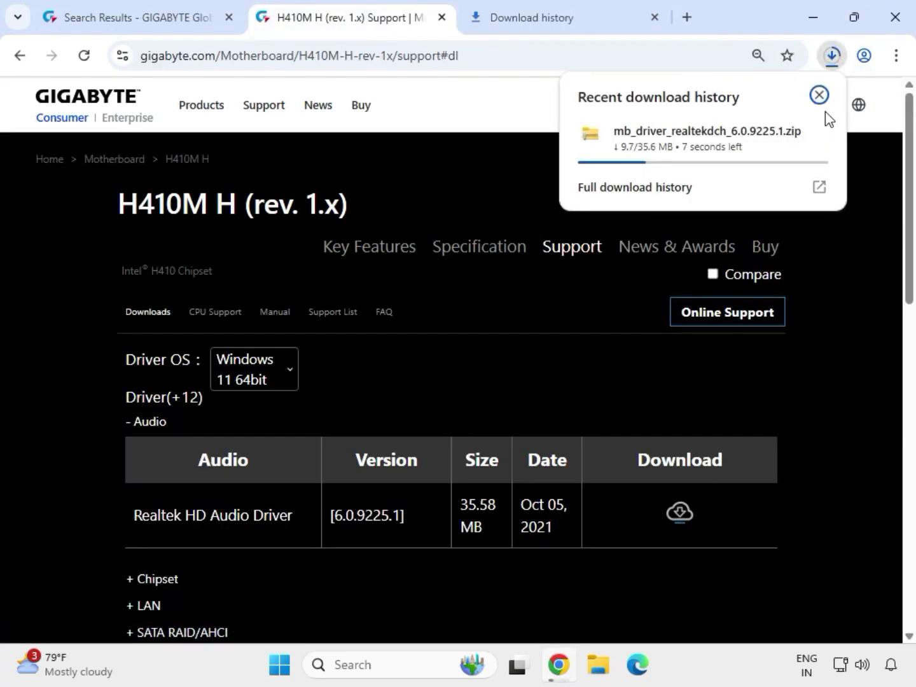
{"action": "left_click", "coordinate": [840, 420]}
Step: Expand the Chipset drivers and download the Intel Serial I/O driver dated Oct 18, 2021
{"action": "scroll", "coordinate": [401, 471], "scroll_direction": "down", "scroll_amount": 1}
{"action": "left_click", "coordinate": [162, 490]}
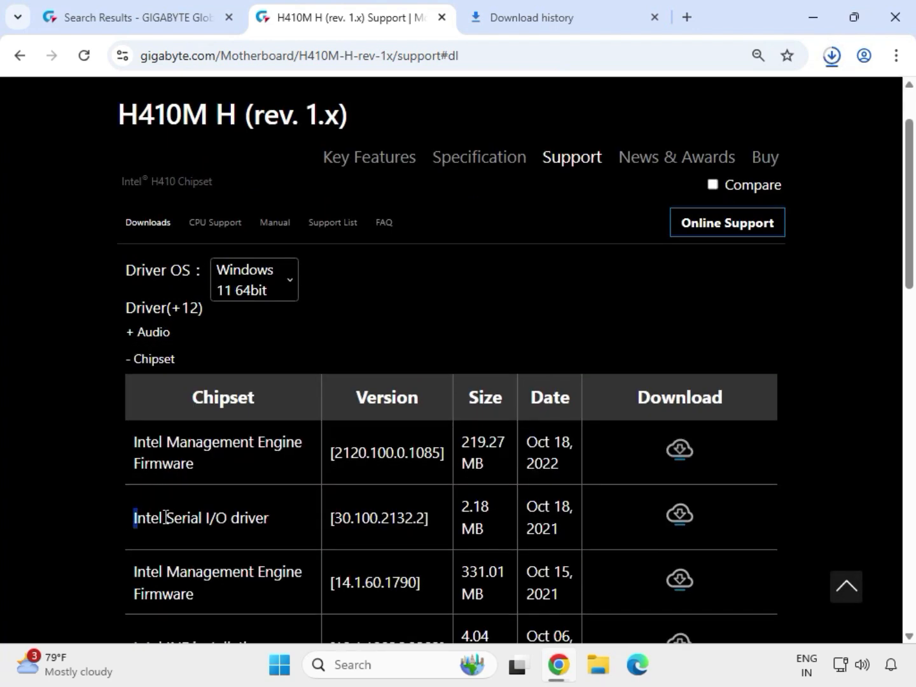
{"action": "left_click_drag", "start_coordinate": [166, 517], "coordinate": [269, 519]}
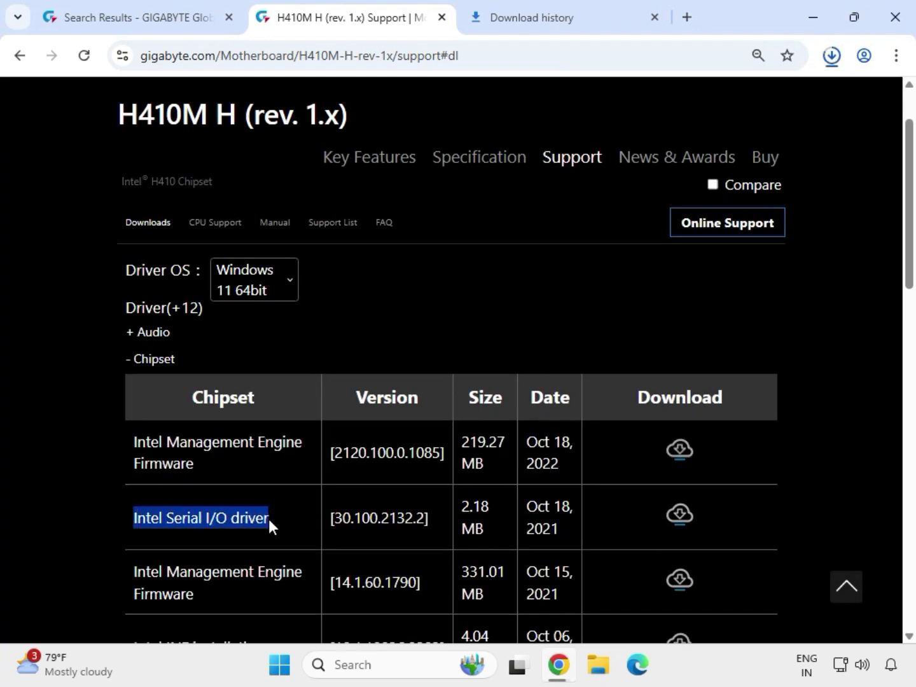
{"action": "left_click", "coordinate": [684, 526]}
Step: Download the Intel INF installation package, version 10.1.18836.8283, from the Chipset drivers
{"action": "left_click_drag", "start_coordinate": [912, 255], "coordinate": [879, 299]}
{"action": "left_click_drag", "start_coordinate": [121, 418], "coordinate": [266, 406]}
{"action": "left_click", "coordinate": [690, 404]}
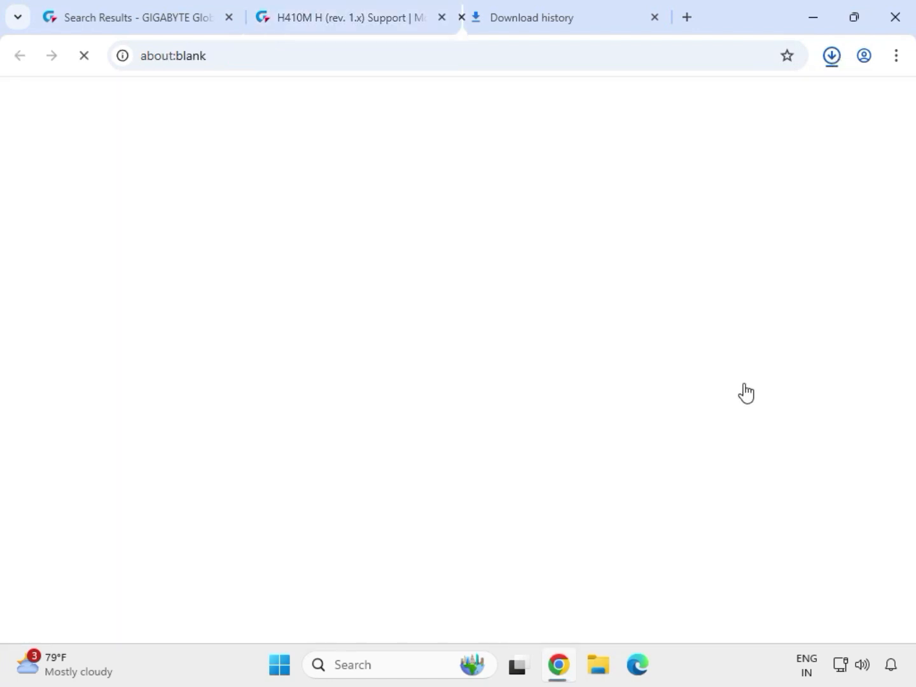
Step: Expand the LAN drivers and download the Realtek LAN Driver, version 10.050.0901.2021
{"action": "left_click_drag", "start_coordinate": [910, 271], "coordinate": [908, 316]}
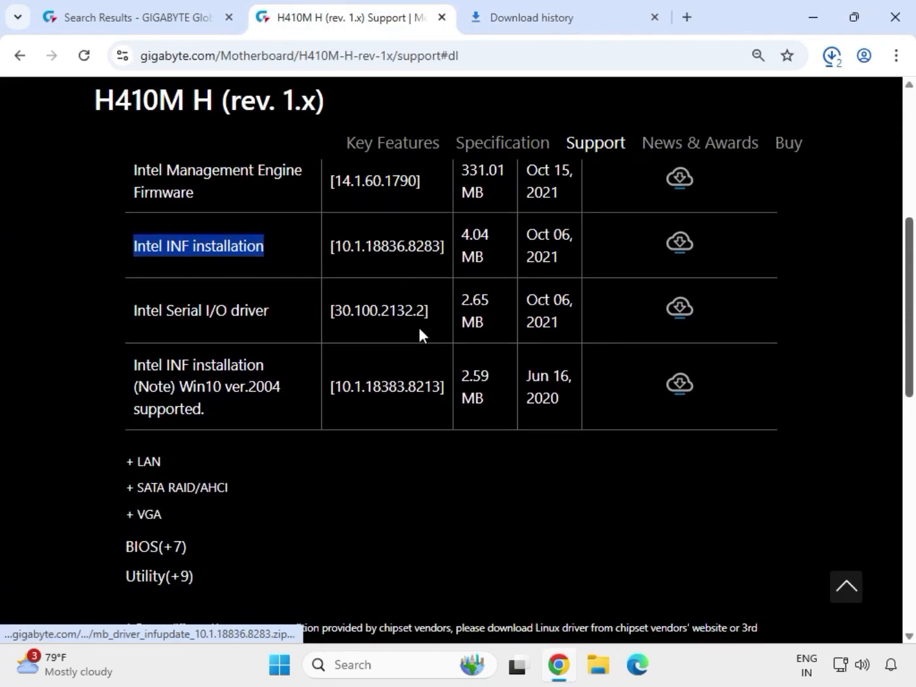
{"action": "left_click", "coordinate": [162, 472]}
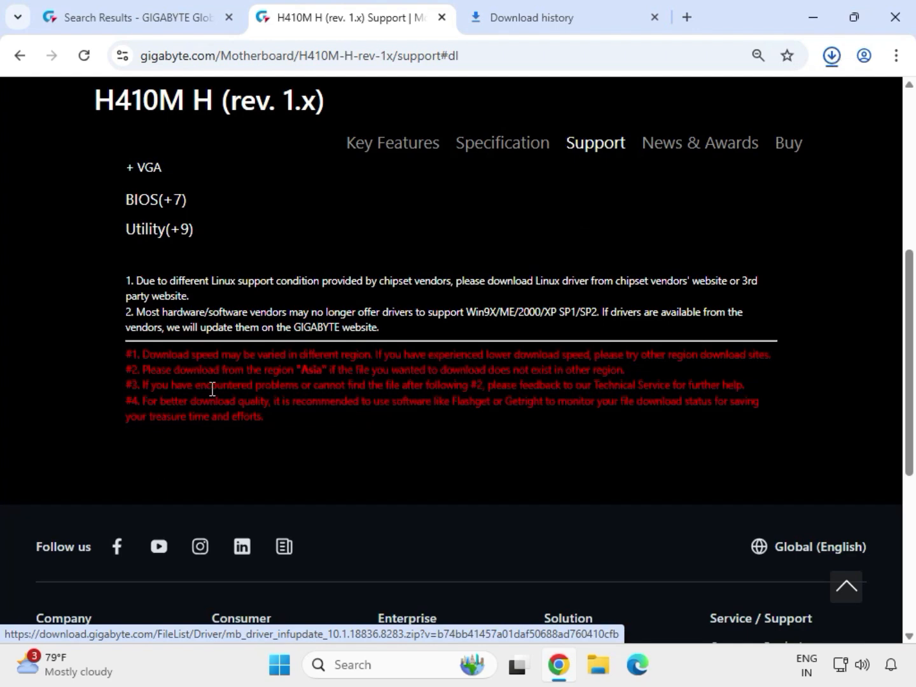
{"action": "scroll", "coordinate": [230, 389], "scroll_direction": "up", "scroll_amount": 4}
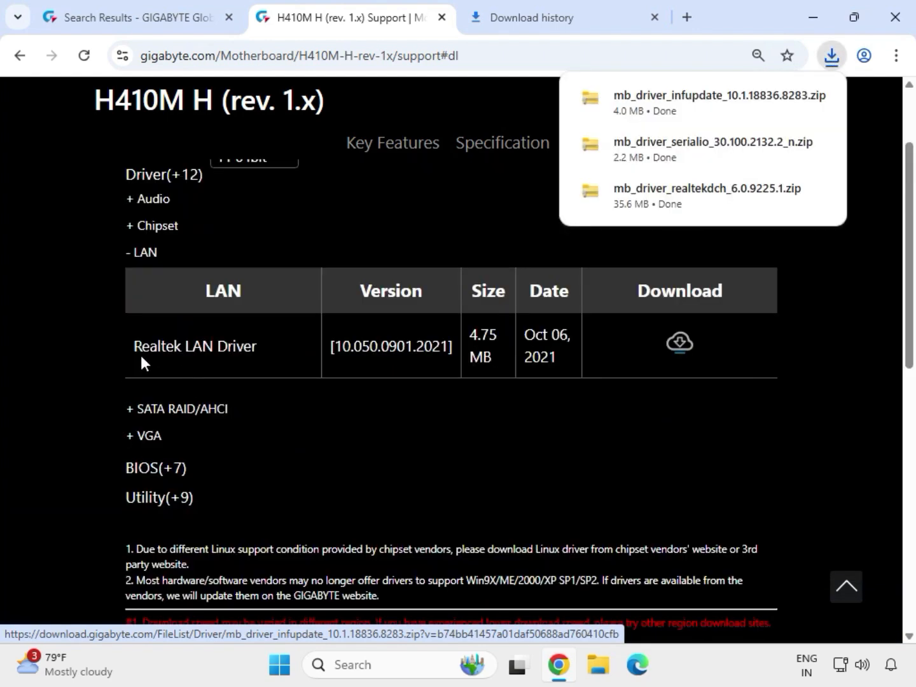
{"action": "left_click_drag", "start_coordinate": [140, 358], "coordinate": [696, 343]}
{"action": "left_click", "coordinate": [685, 347]}
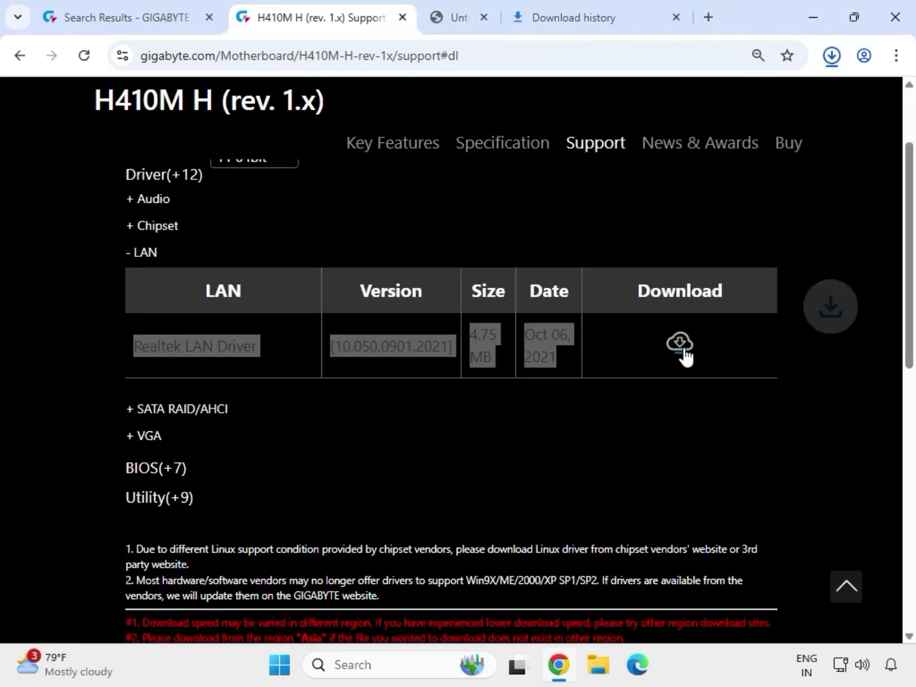
Step: Expand the VGA drivers and download the Intel Graphics Driver, version 30.0.101.1273
{"action": "left_click", "coordinate": [146, 437]}
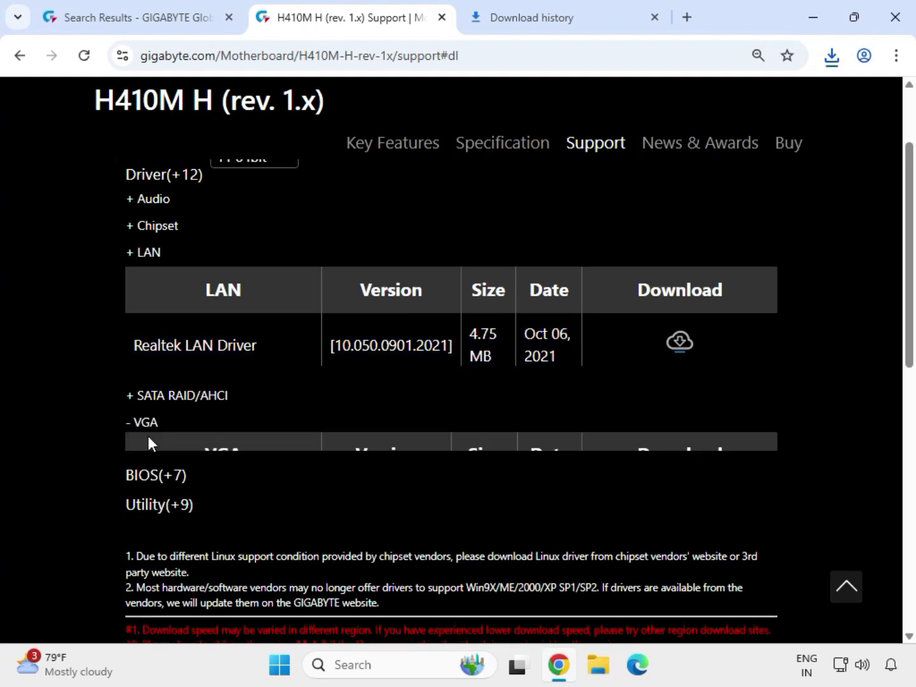
{"action": "left_click_drag", "start_coordinate": [127, 409], "coordinate": [641, 396]}
{"action": "left_click", "coordinate": [683, 400]}
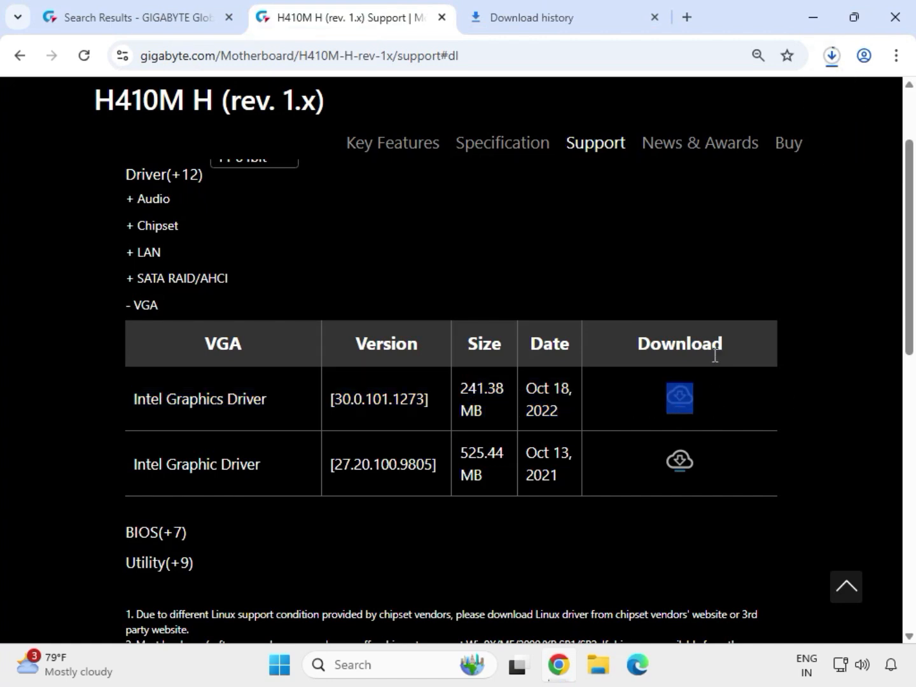
Step: Show the downloaded LAN driver archive in its folder and select all the driver archives there
{"action": "left_click", "coordinate": [829, 66]}
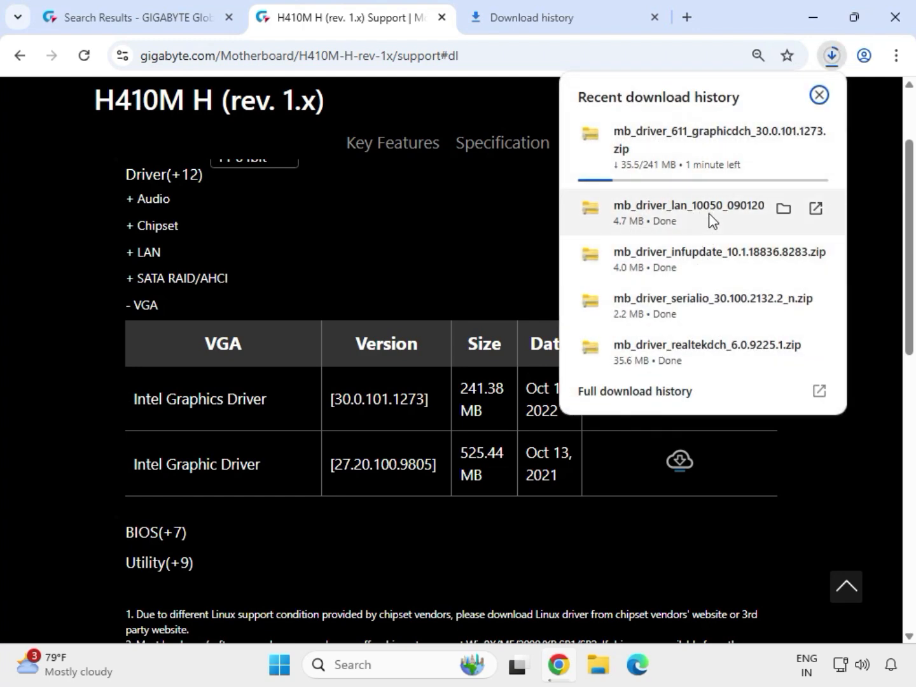
{"action": "left_click", "coordinate": [781, 210]}
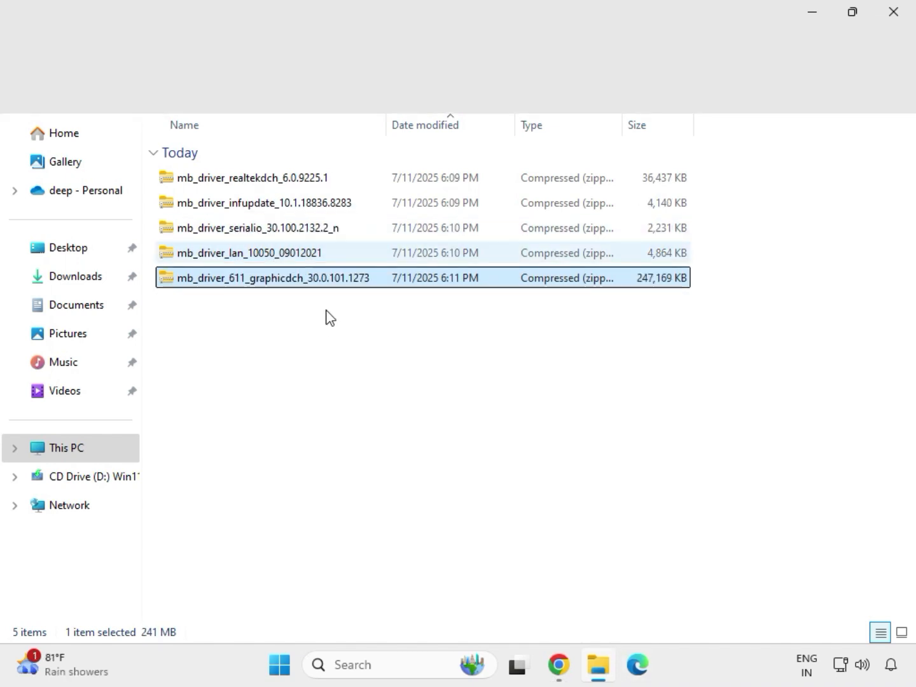
{"action": "left_click_drag", "start_coordinate": [327, 309], "coordinate": [283, 167]}
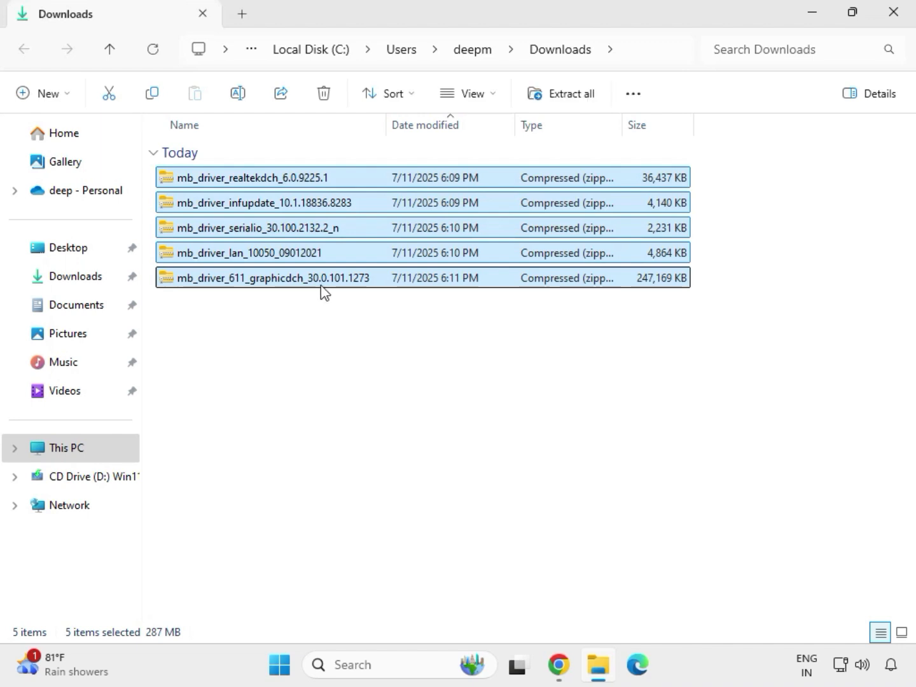
Step: Extract mb_driver_611_graphicdch_30.0.101.1273 to its default folder in Downloads and close the window showing the extracted files
{"action": "left_click", "coordinate": [320, 280]}
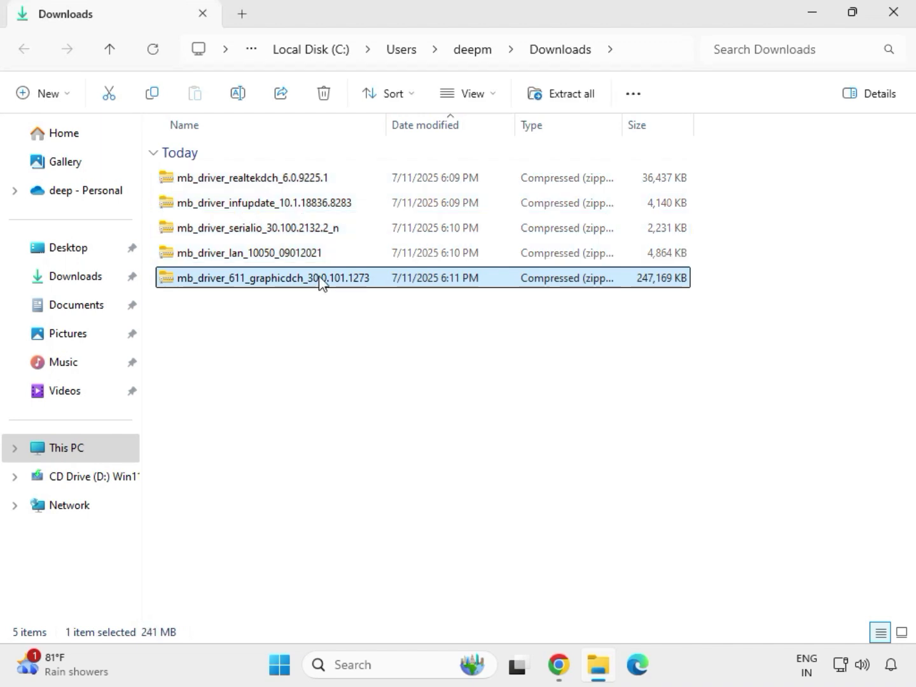
{"action": "right_click", "coordinate": [320, 280]}
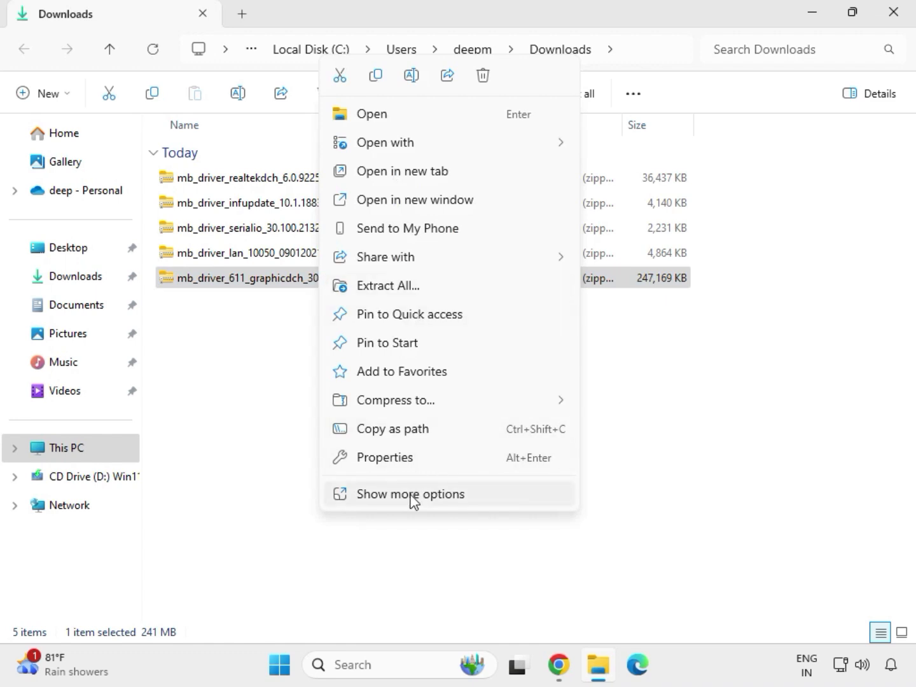
{"action": "left_click", "coordinate": [410, 499]}
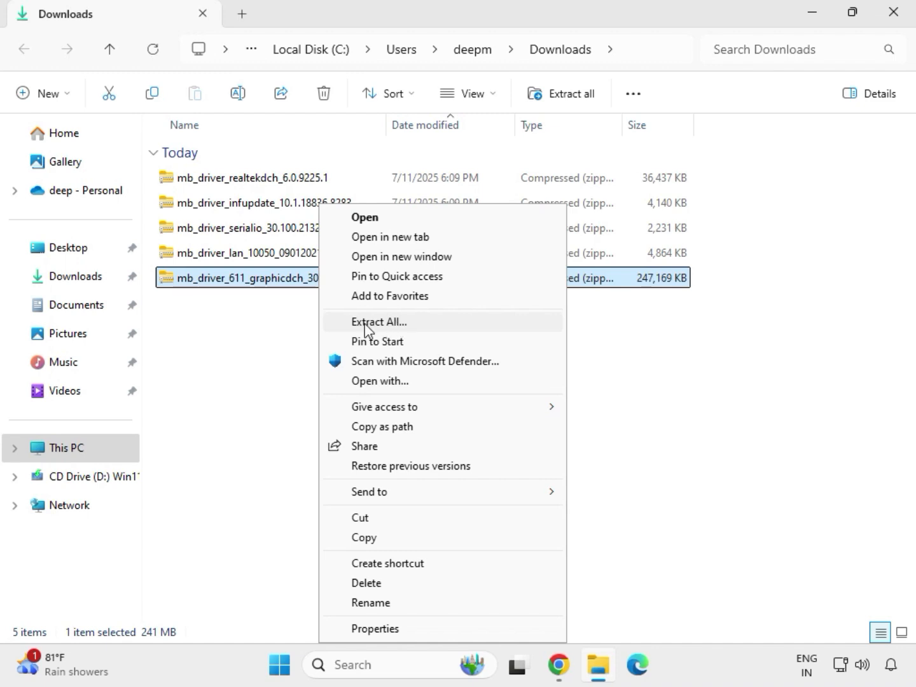
{"action": "left_click", "coordinate": [387, 323]}
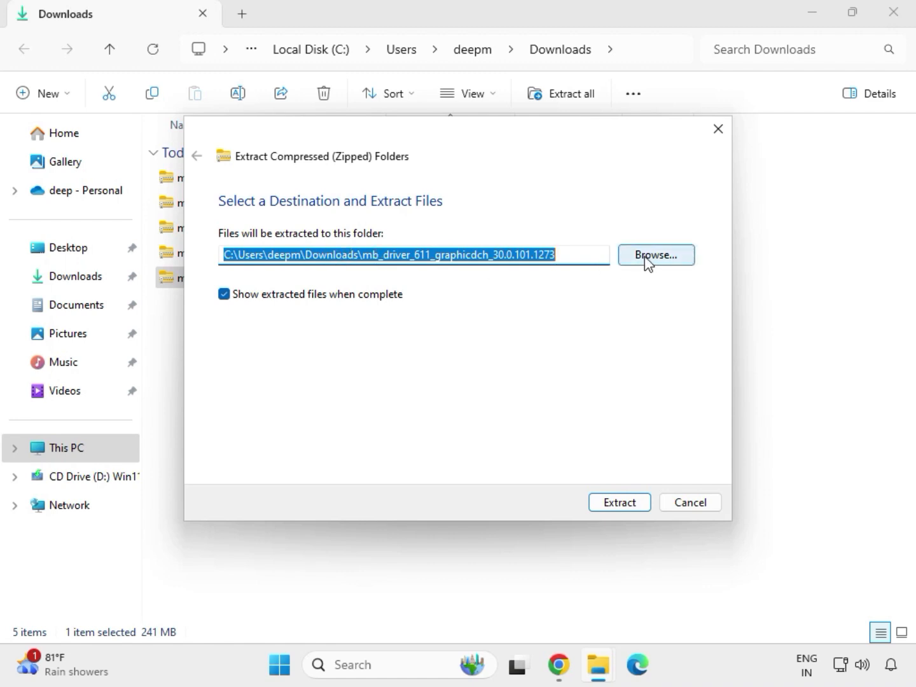
{"action": "left_click", "coordinate": [624, 504]}
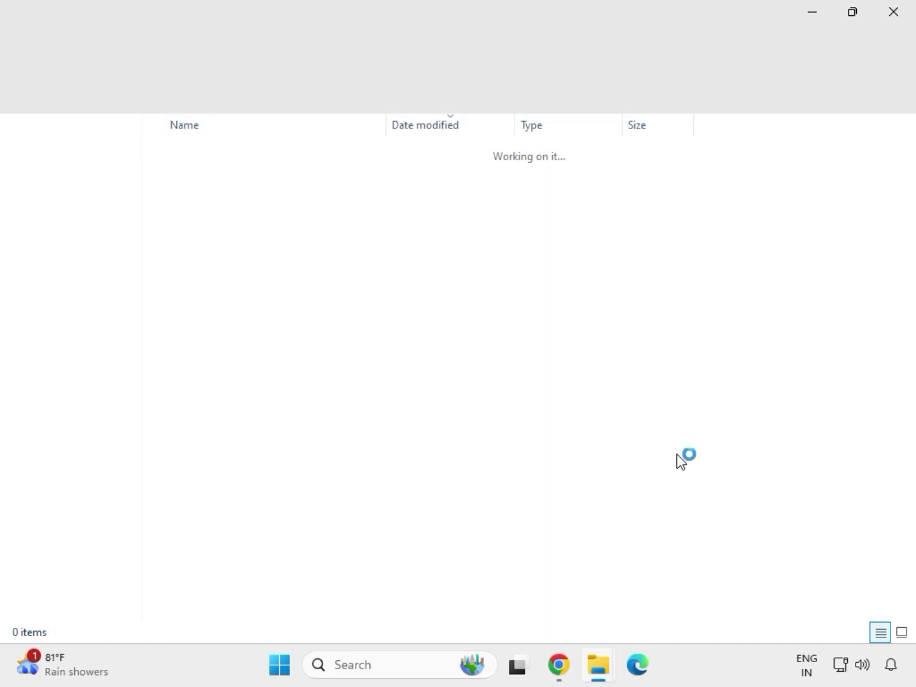
{"action": "left_click", "coordinate": [892, 21]}
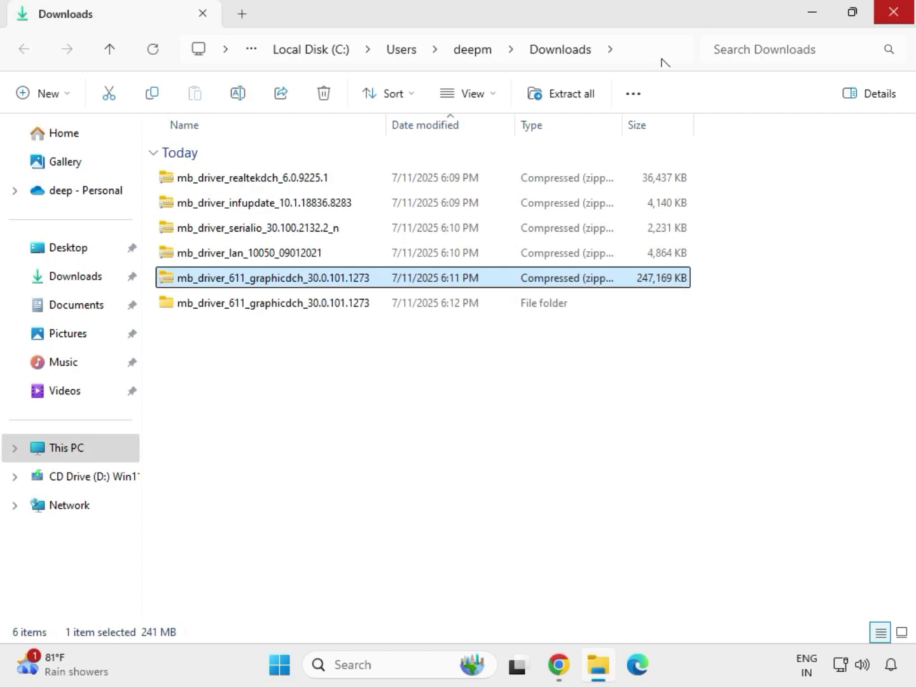
Step: Extract the mb_driver_lan_10050_09012021 archive to its default folder in Downloads and close the window showing the extracted files
{"action": "left_click", "coordinate": [232, 255]}
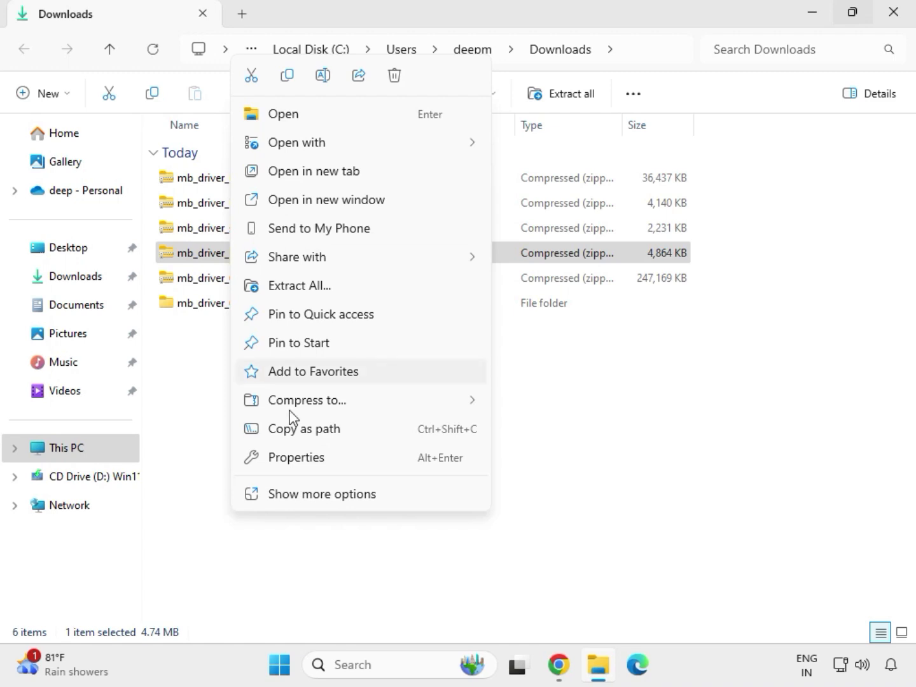
{"action": "left_click", "coordinate": [306, 496]}
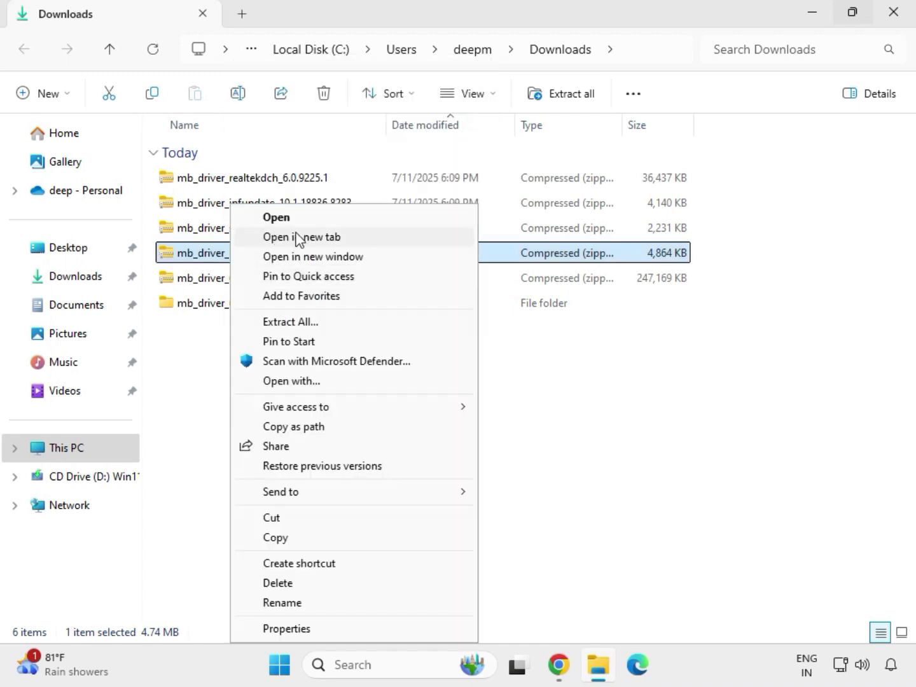
{"action": "left_click", "coordinate": [290, 324]}
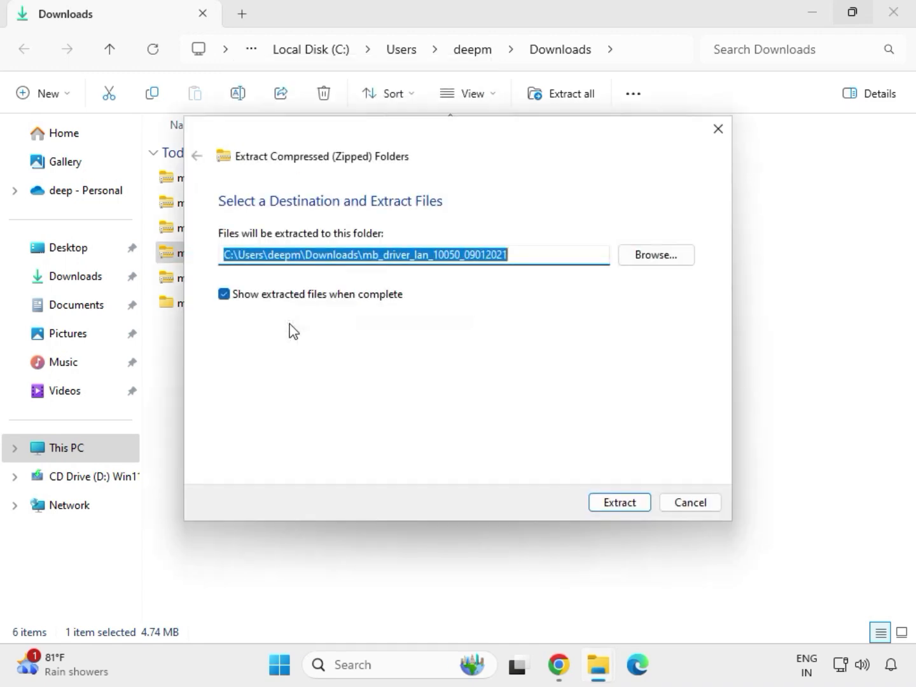
{"action": "left_click", "coordinate": [615, 506]}
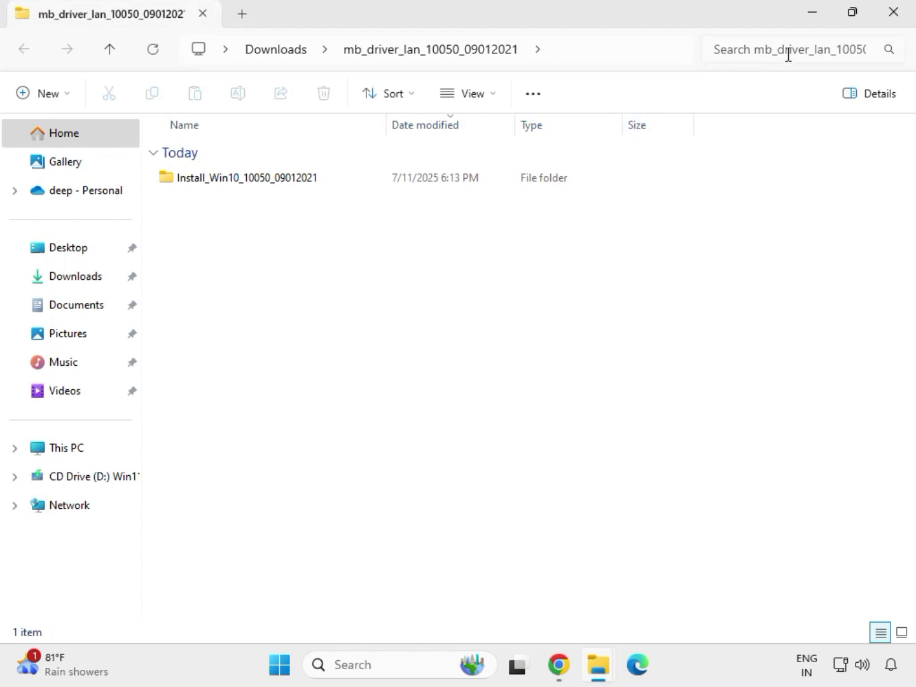
{"action": "left_click", "coordinate": [899, 19]}
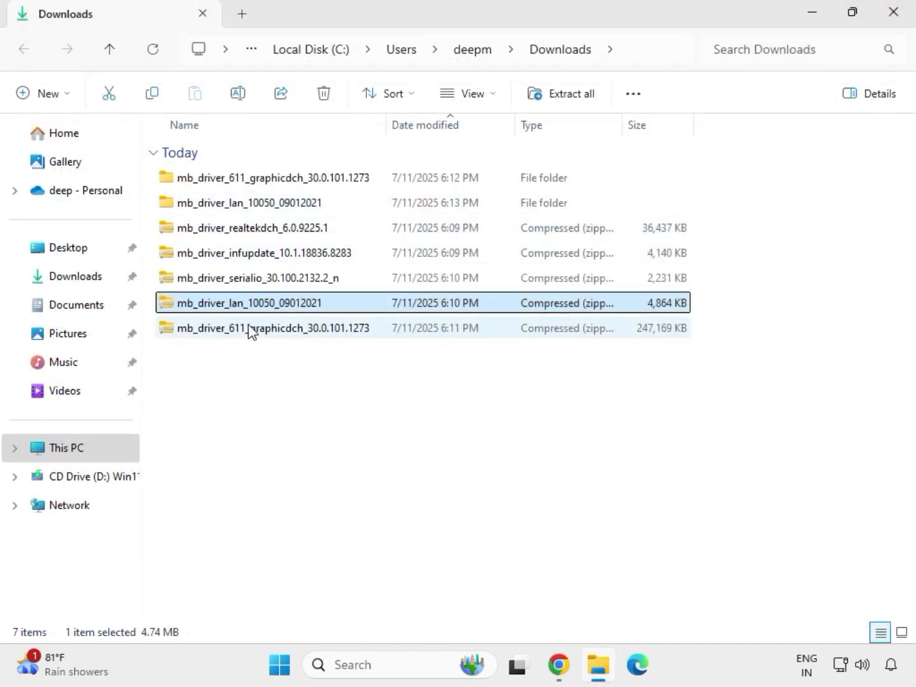
Step: Extract the mb_driver_serialio_30.100.2132.2_n archive to its default folder in Downloads
{"action": "left_click", "coordinate": [228, 280]}
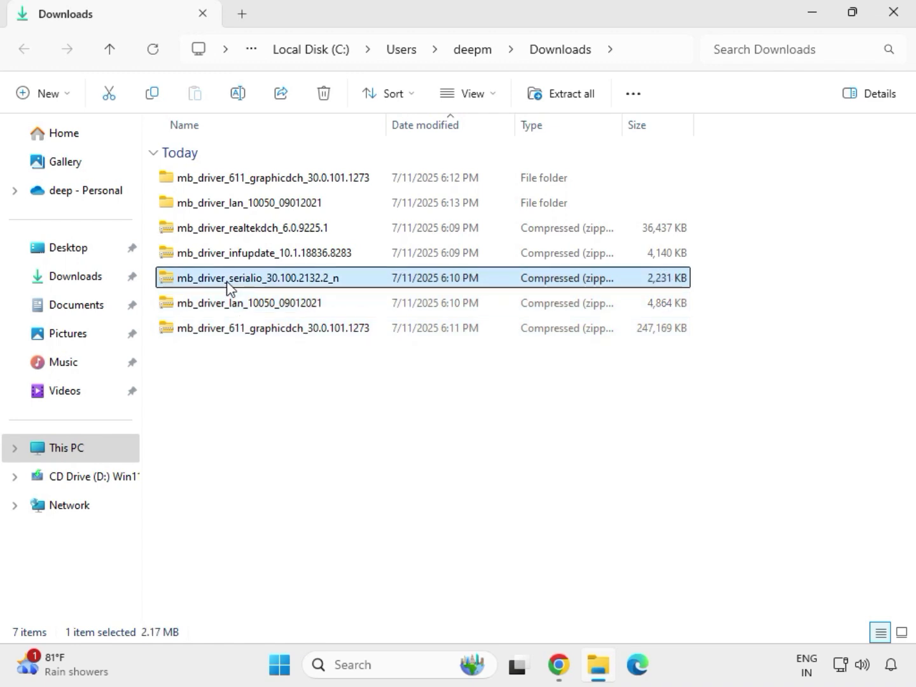
{"action": "right_click", "coordinate": [227, 284]}
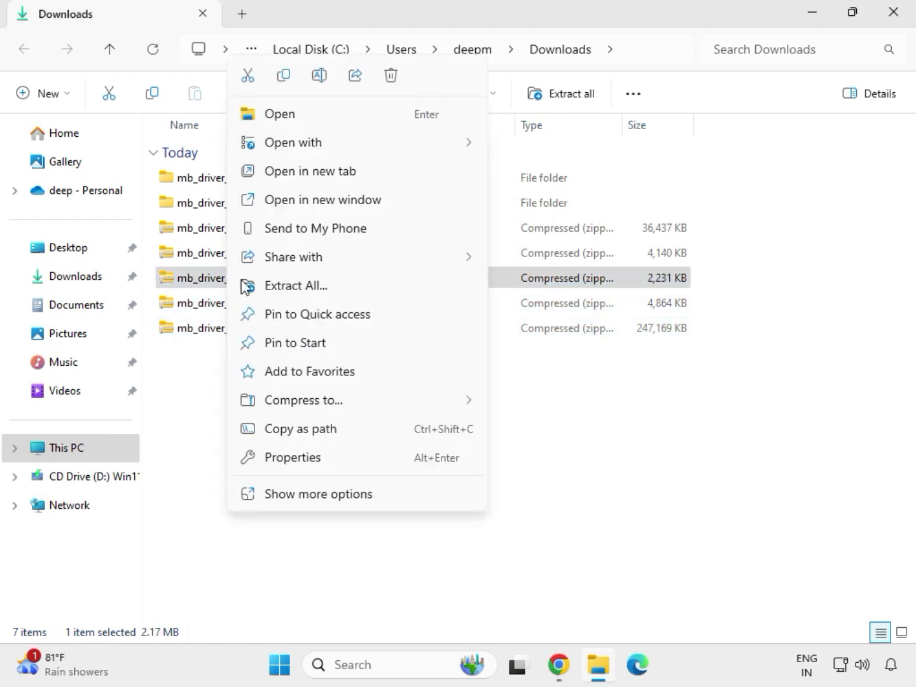
{"action": "left_click", "coordinate": [280, 286]}
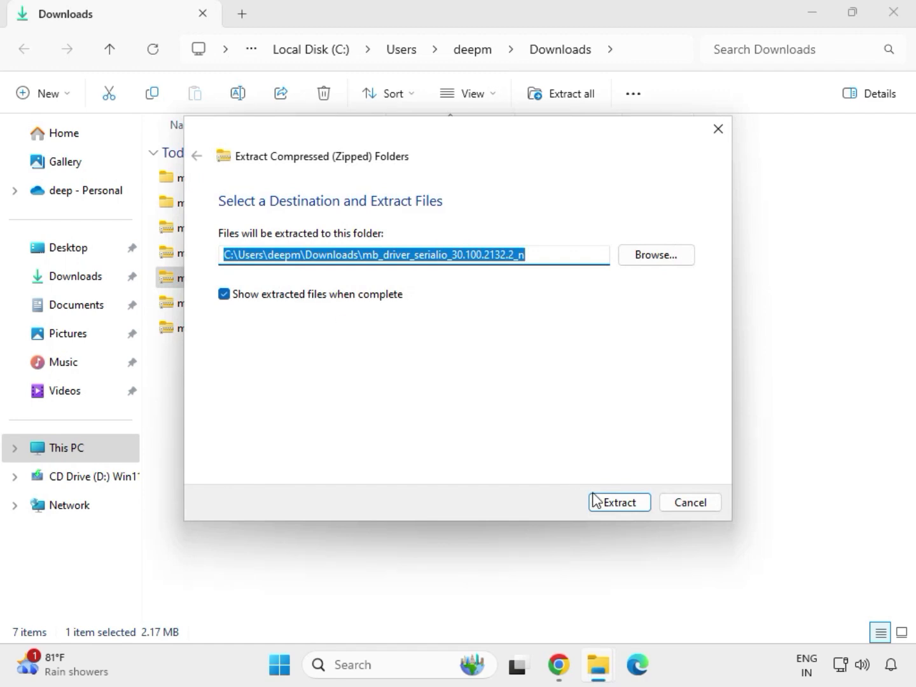
{"action": "left_click", "coordinate": [612, 503]}
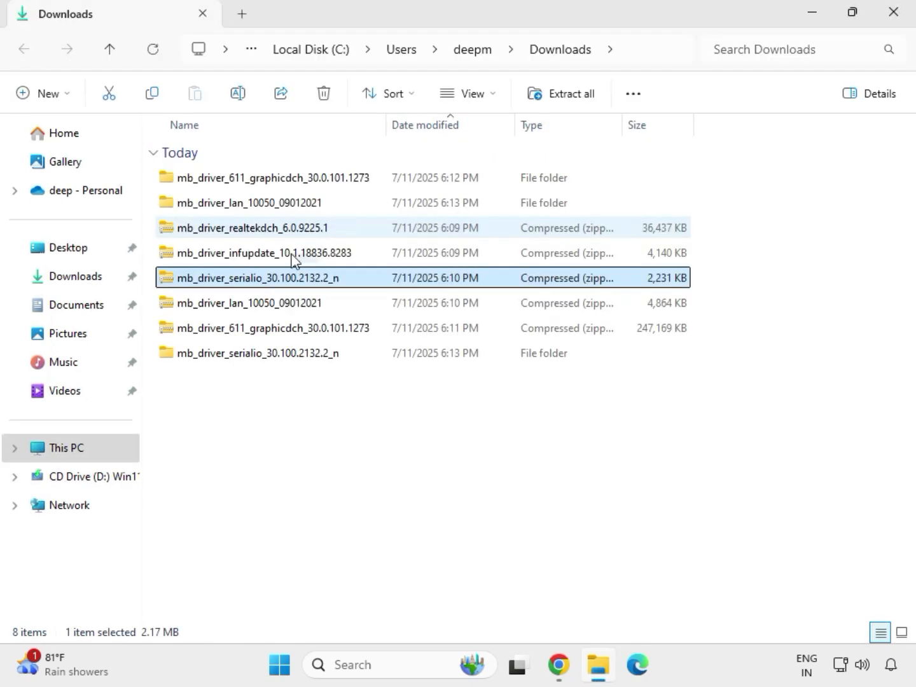
Step: Extract the mb_driver_infupdate_10.1.18836.8283 archive to its default folder in Downloads and close the window showing the extracted files
{"action": "left_click", "coordinate": [235, 254]}
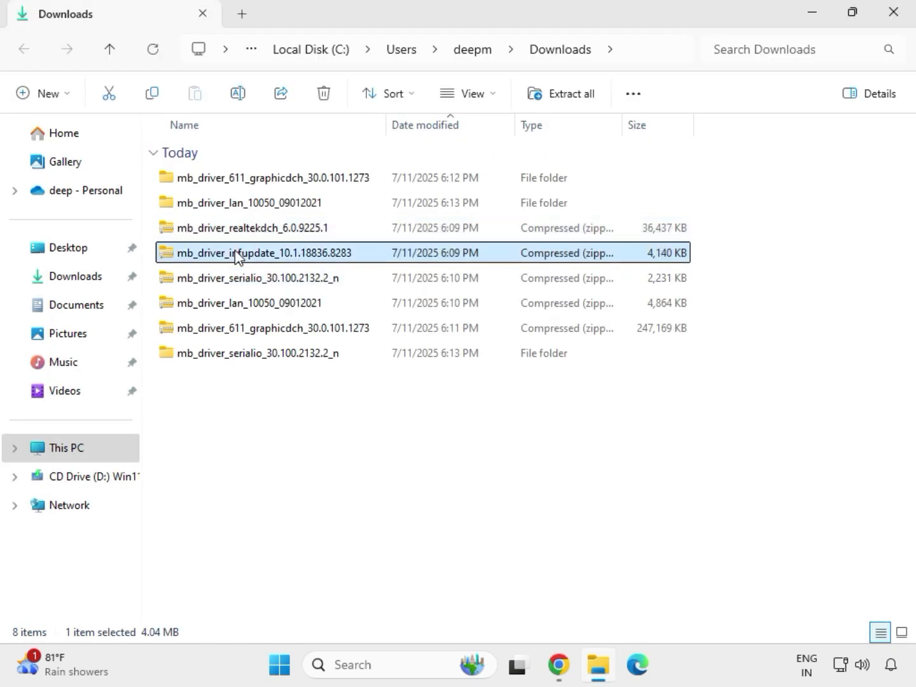
{"action": "right_click", "coordinate": [237, 256]}
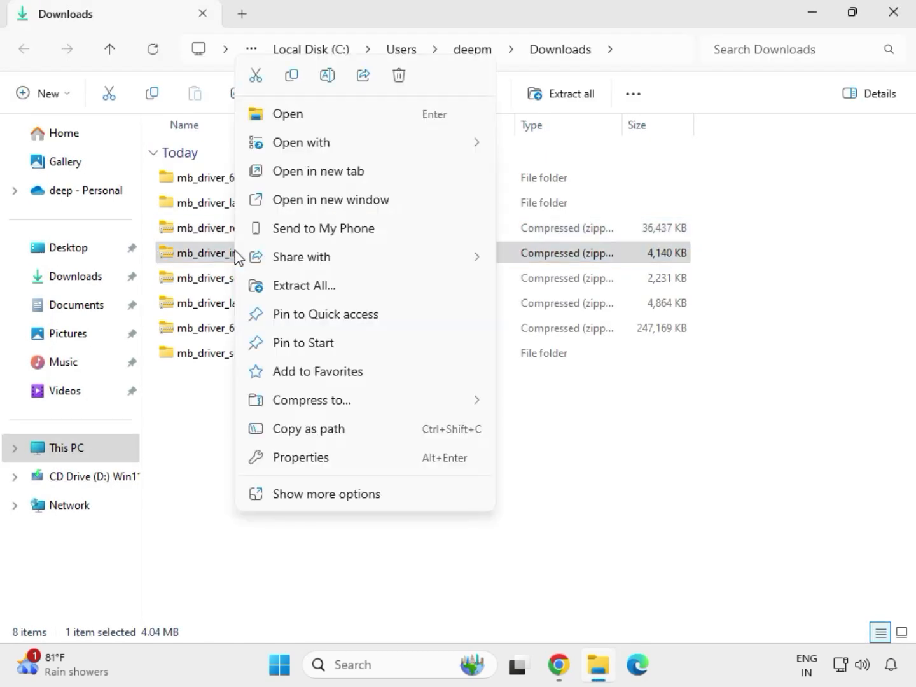
{"action": "left_click", "coordinate": [322, 286]}
{"action": "left_click", "coordinate": [610, 507]}
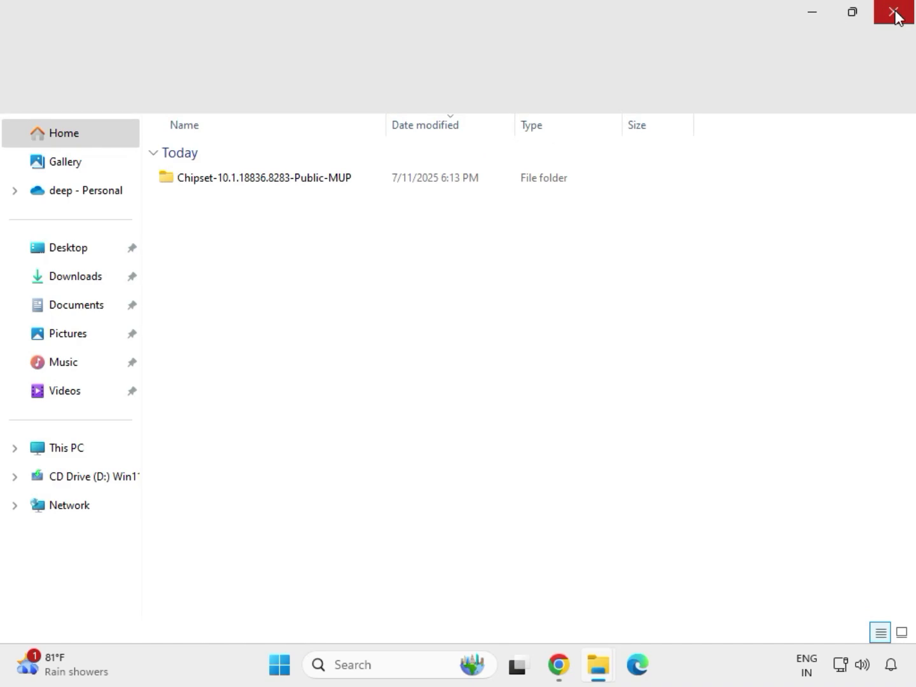
{"action": "left_click", "coordinate": [893, 12]}
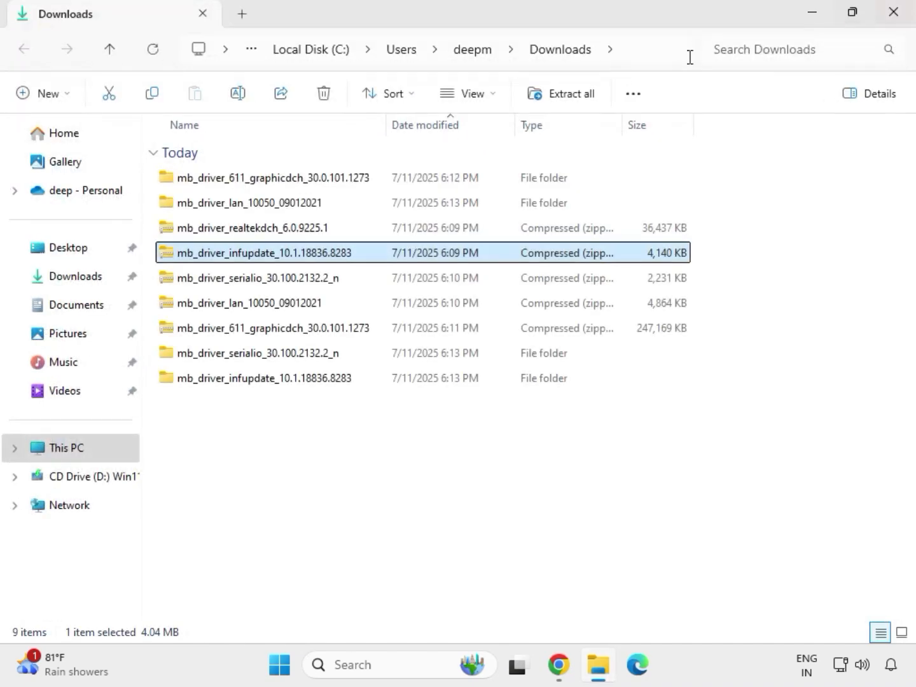
Step: Extract the mb_driver_realtekdch_6.0.9225.1 archive to its default folder in Downloads and close the window showing the extracted files
{"action": "left_click", "coordinate": [247, 233]}
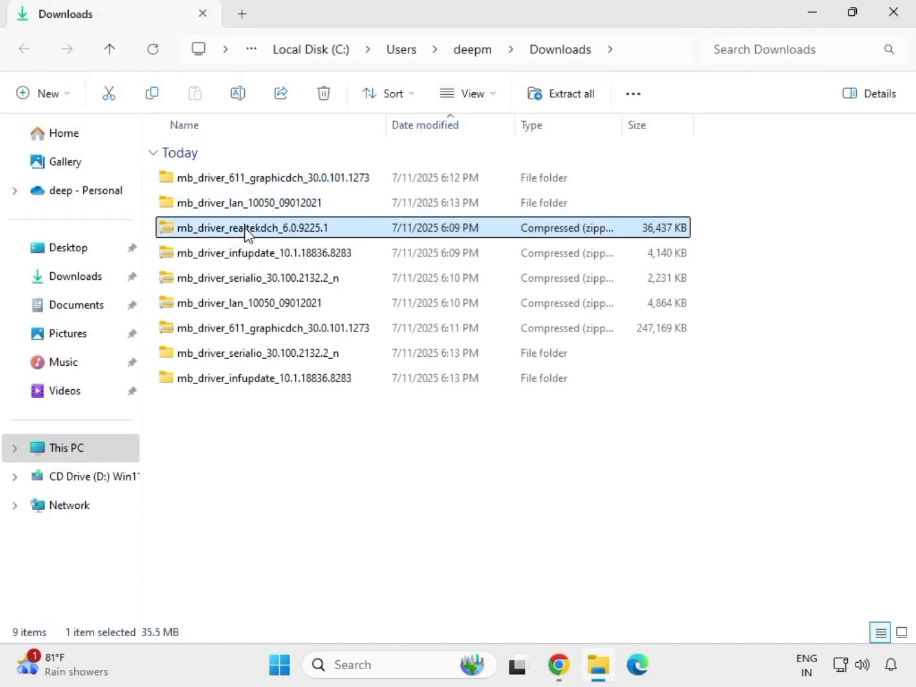
{"action": "right_click", "coordinate": [247, 232]}
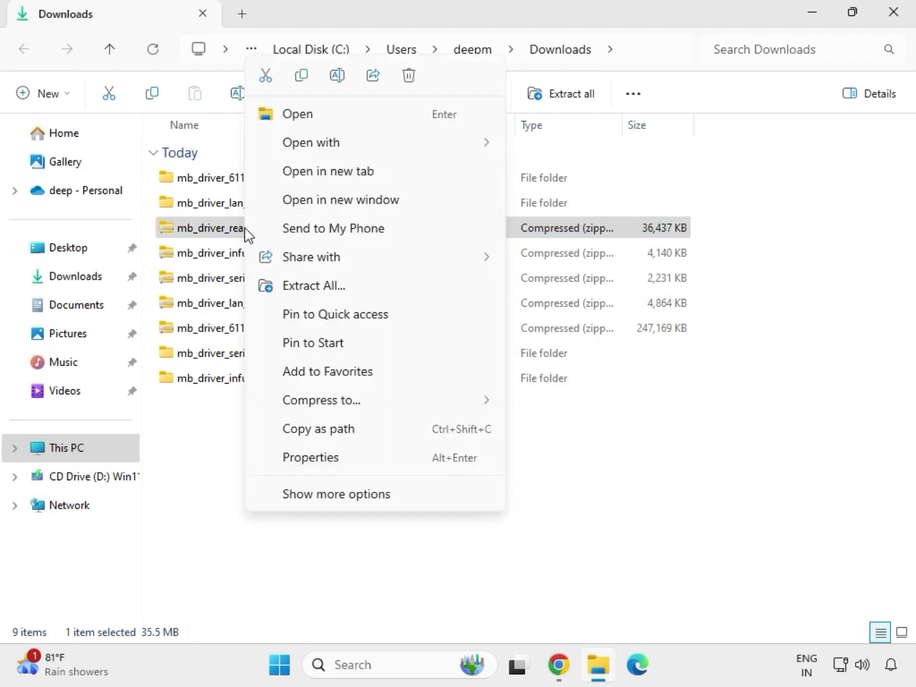
{"action": "left_click", "coordinate": [302, 289]}
{"action": "left_click", "coordinate": [601, 502]}
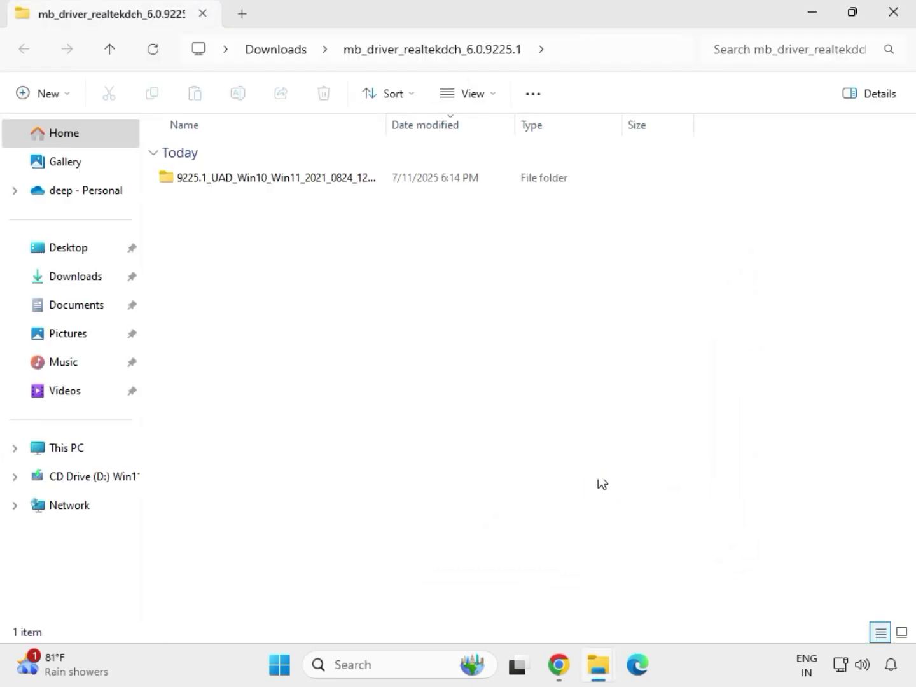
{"action": "left_click", "coordinate": [896, 18]}
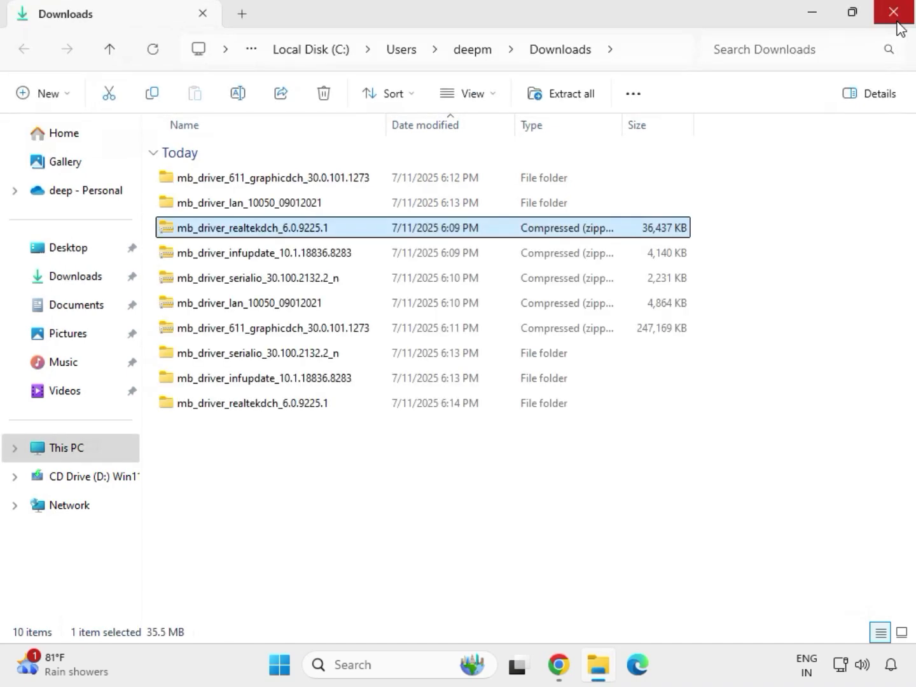
Step: Refresh the Downloads folder listing and select the extracted driver folders
{"action": "left_click", "coordinate": [466, 507]}
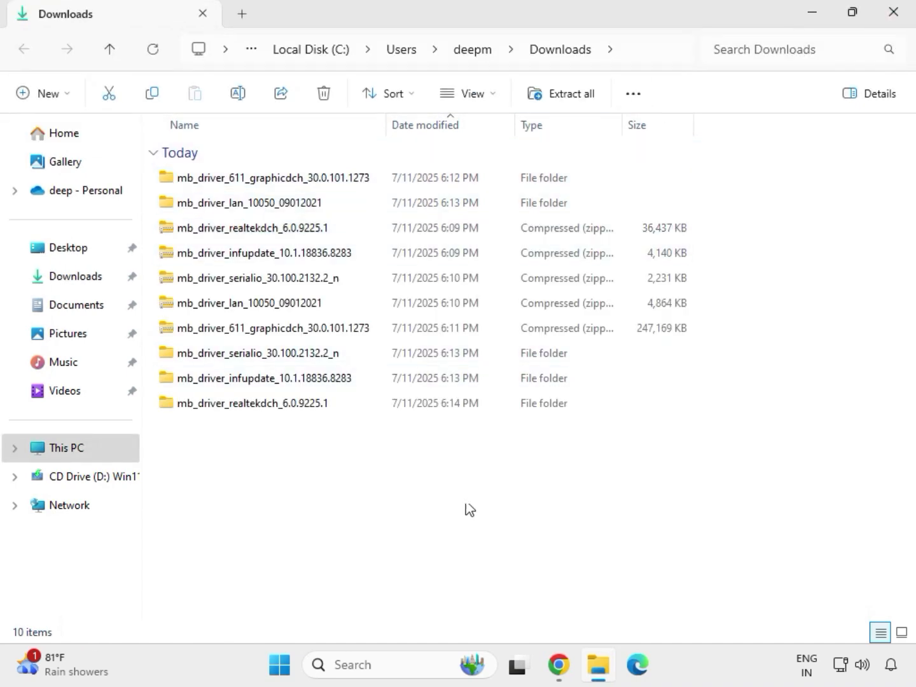
{"action": "right_click", "coordinate": [407, 472]}
{"action": "left_click", "coordinate": [386, 473]}
{"action": "right_click", "coordinate": [385, 472]}
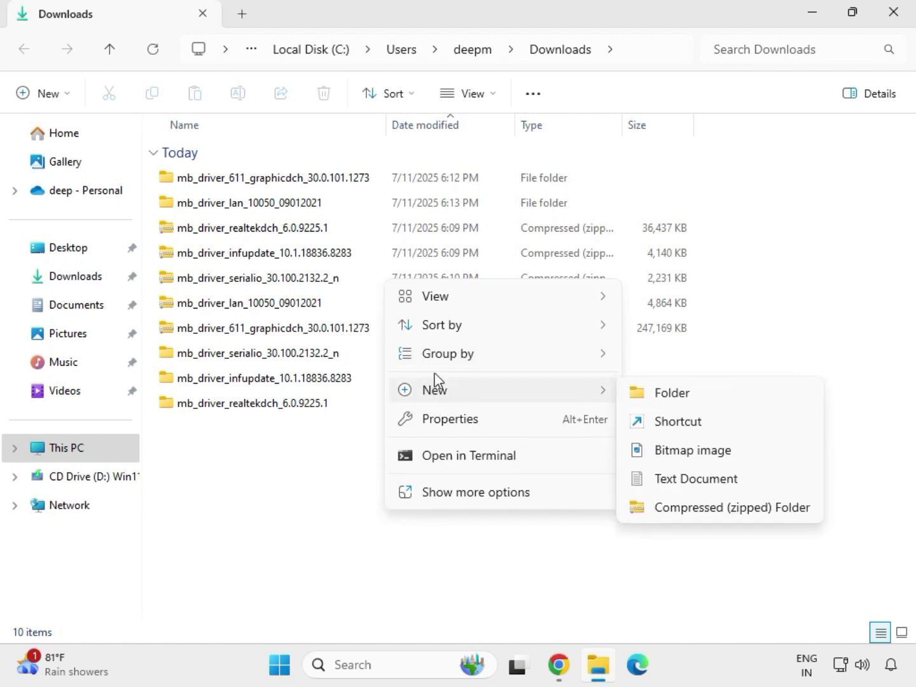
{"action": "left_click", "coordinate": [365, 453]}
{"action": "right_click", "coordinate": [365, 454]}
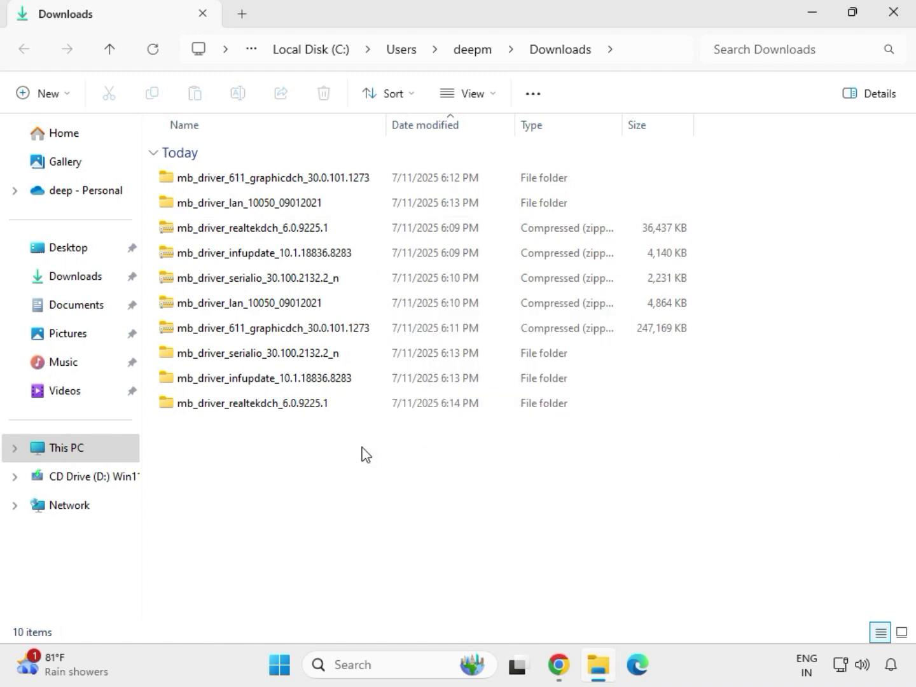
{"action": "left_click", "coordinate": [415, 469]}
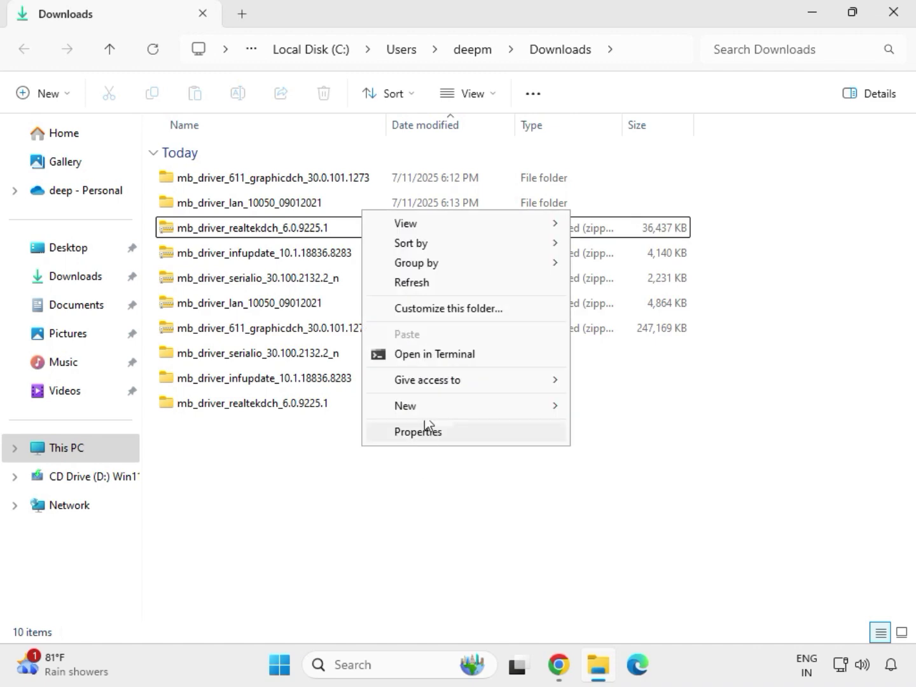
{"action": "left_click", "coordinate": [420, 281]}
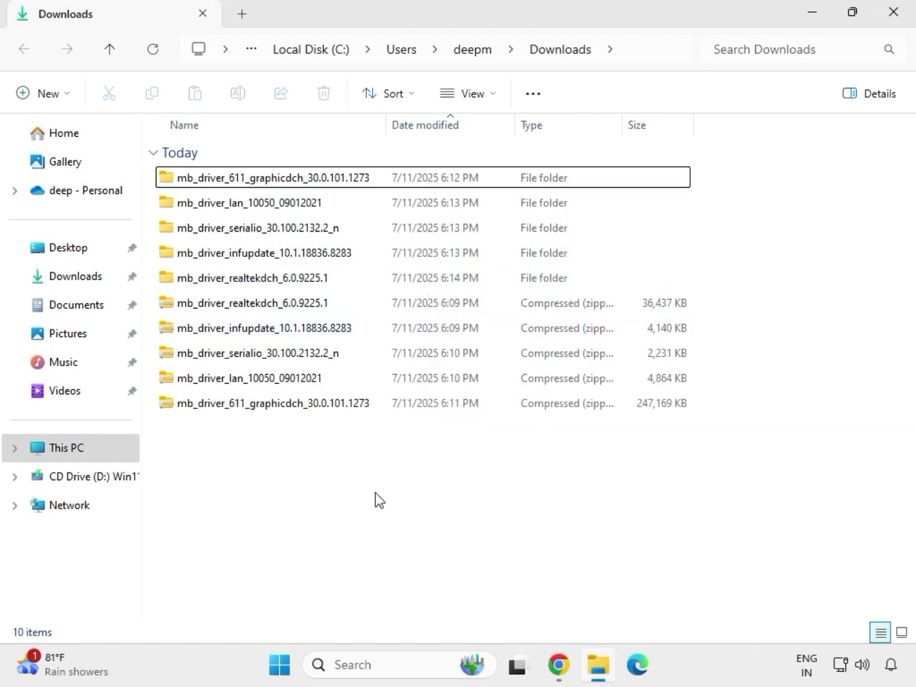
{"action": "left_click_drag", "start_coordinate": [706, 289], "coordinate": [455, 184]}
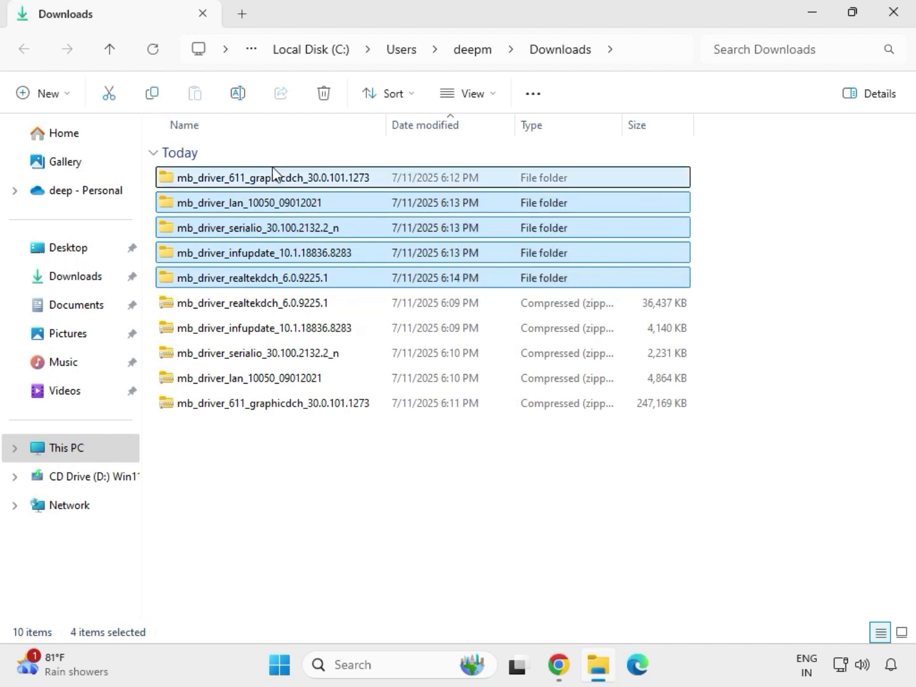
Step: Run the installer in the extracted mb_driver_611_graphicdch_30.0.101.1273 folder as administrator, allow it to make changes, and close the folder window
{"action": "left_click", "coordinate": [280, 183]}
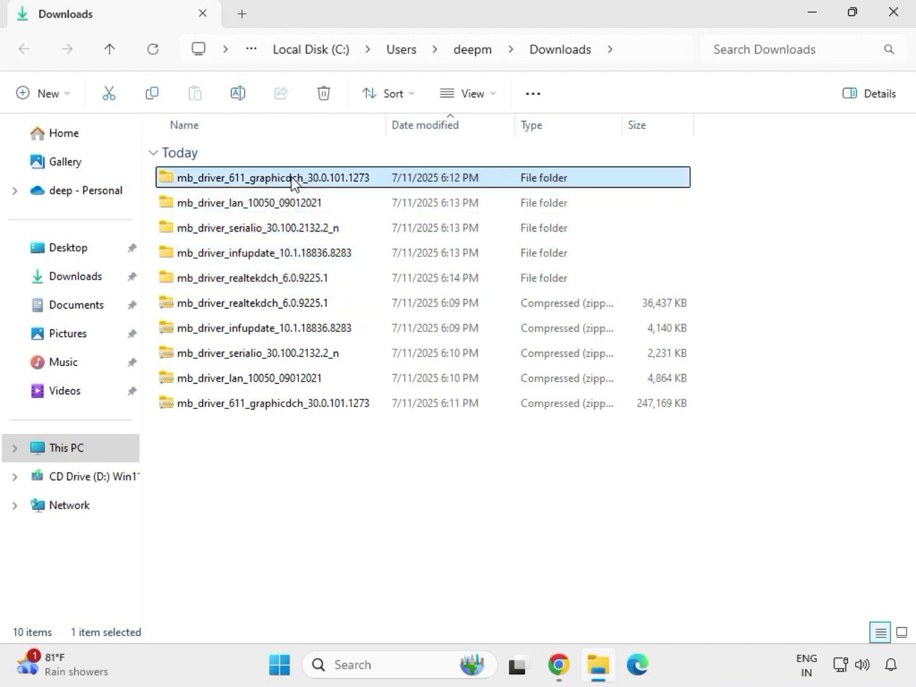
{"action": "double_click", "coordinate": [295, 181]}
{"action": "left_click", "coordinate": [255, 184]}
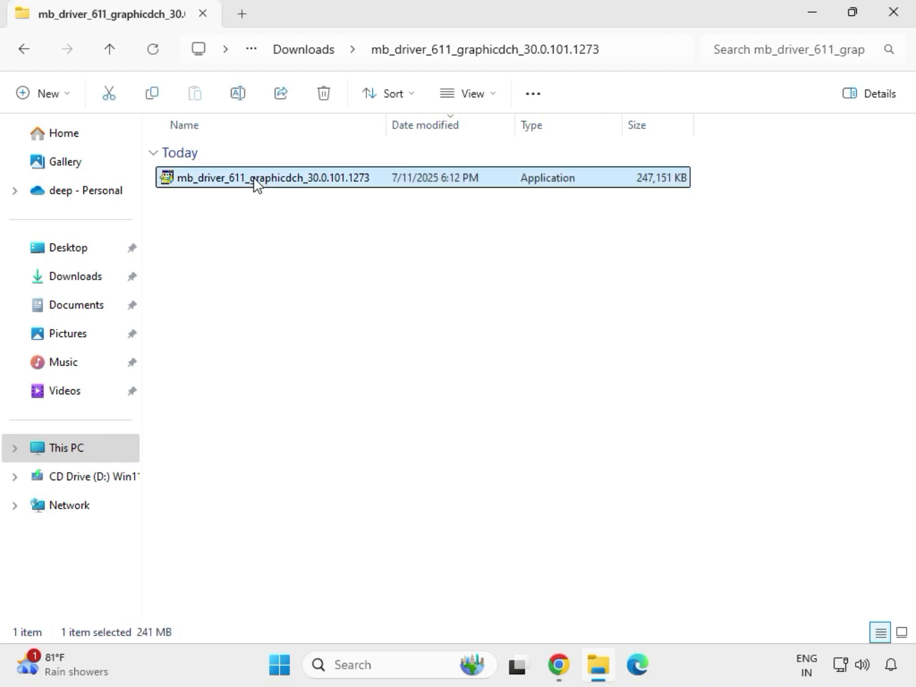
{"action": "right_click", "coordinate": [254, 184]}
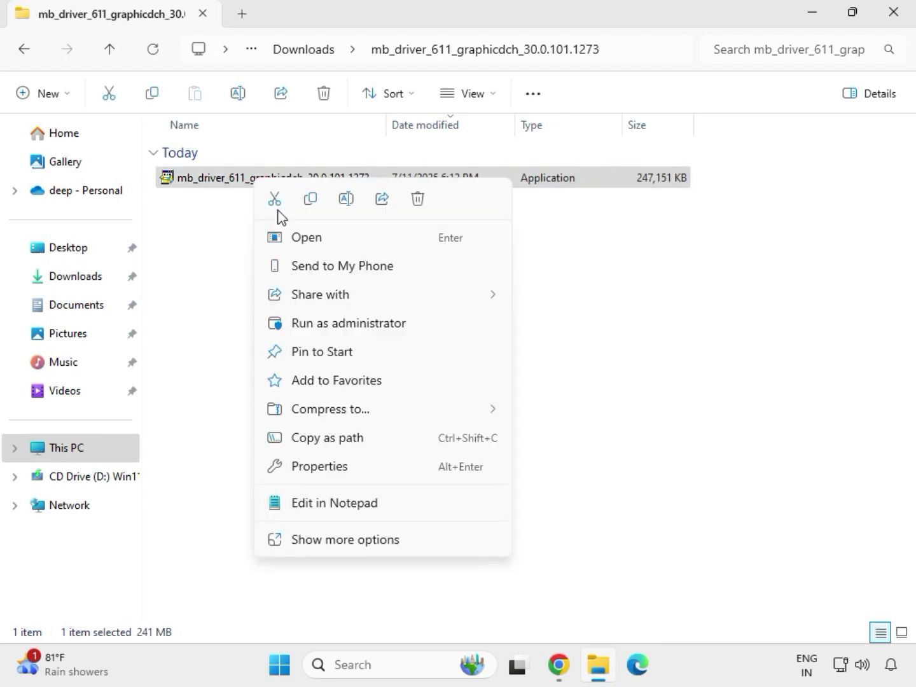
{"action": "left_click", "coordinate": [337, 326]}
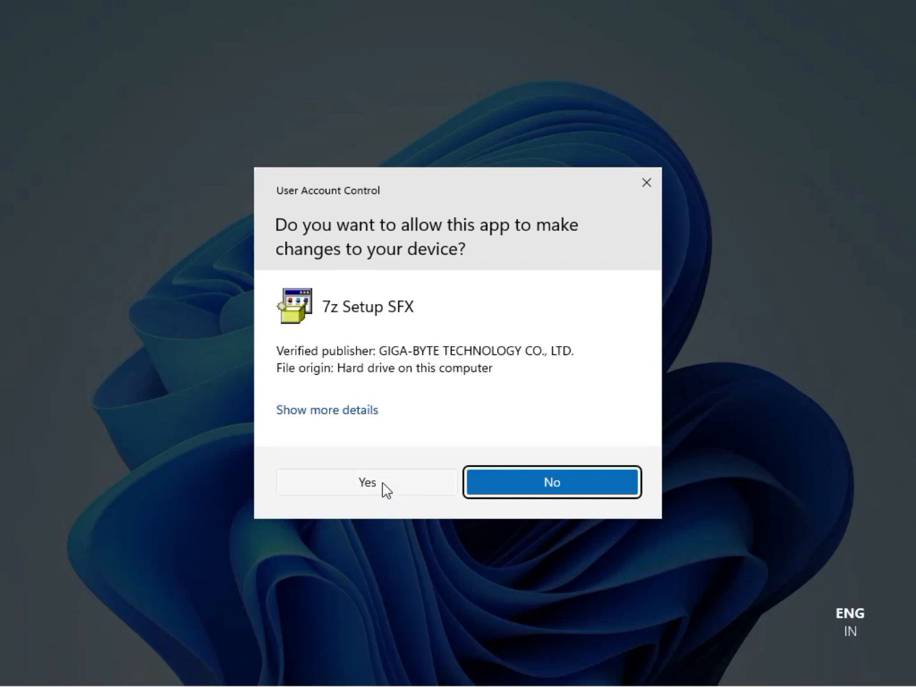
{"action": "left_click", "coordinate": [381, 483]}
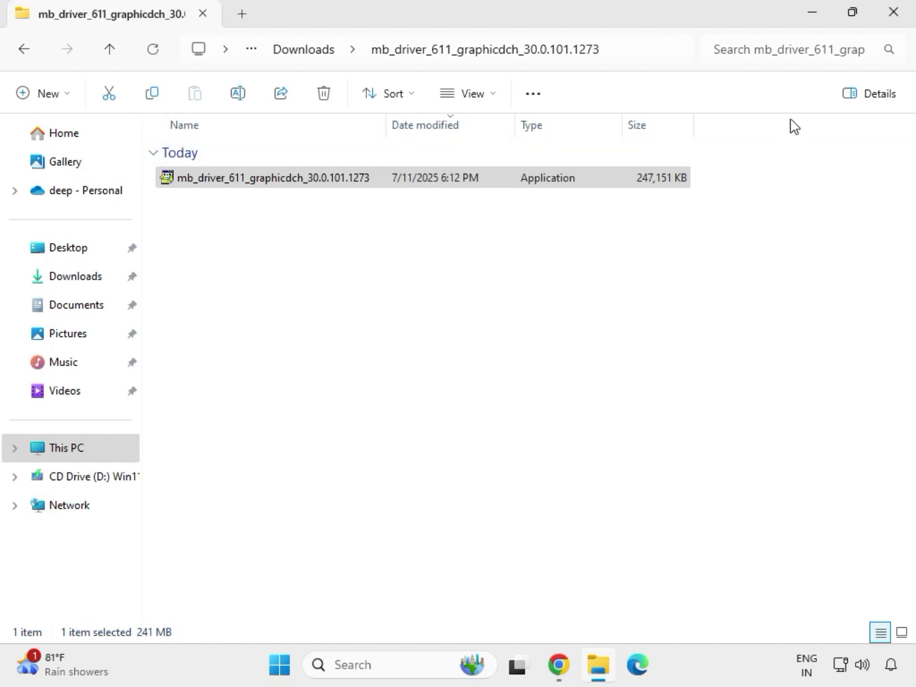
{"action": "left_click", "coordinate": [896, 15]}
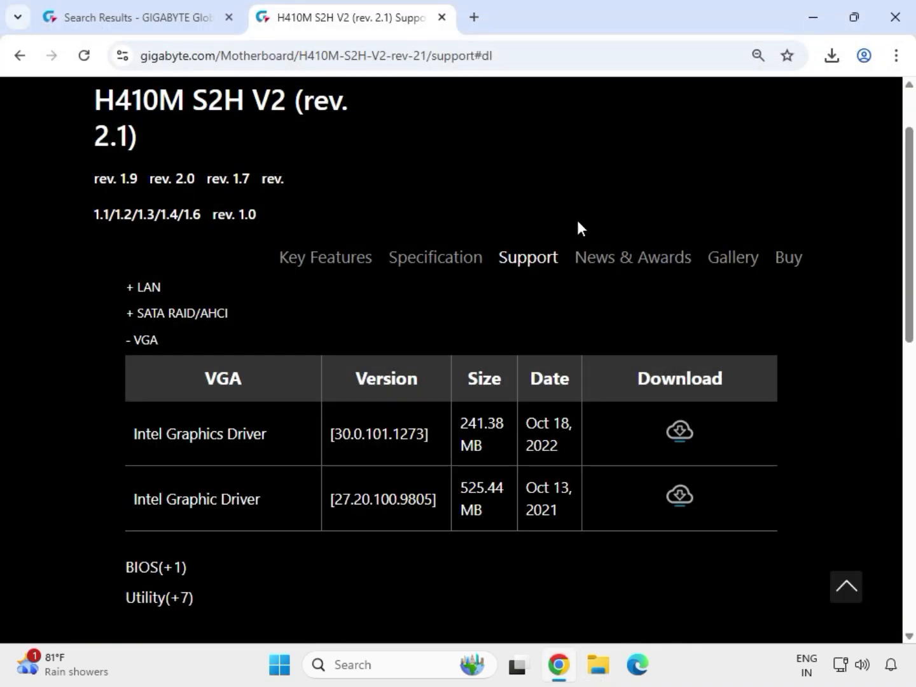
Step: Switch to Downloads in File Explorer, launch Install_Win10_10050_09012021 from the extracted mb_driver_lan_10050_09012021 folder, and allow it to make changes
{"action": "left_click", "coordinate": [600, 675]}
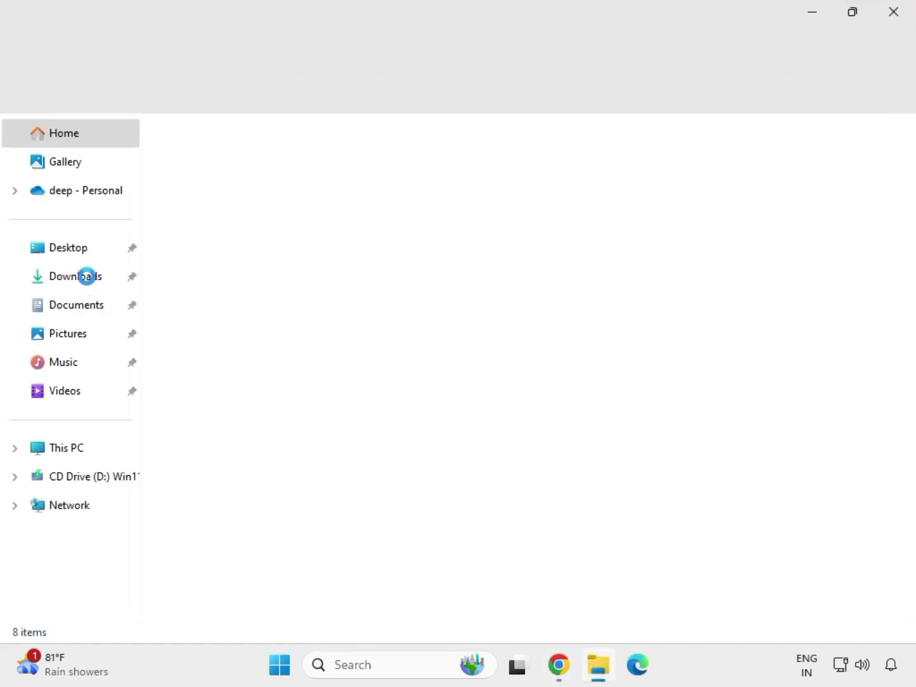
{"action": "left_click", "coordinate": [89, 278]}
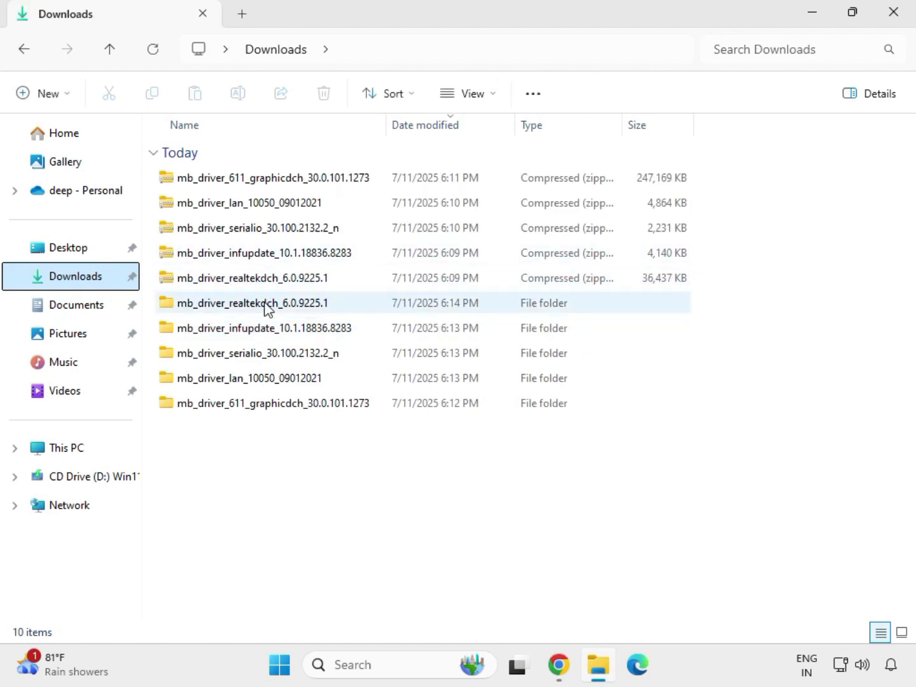
{"action": "left_click", "coordinate": [260, 305]}
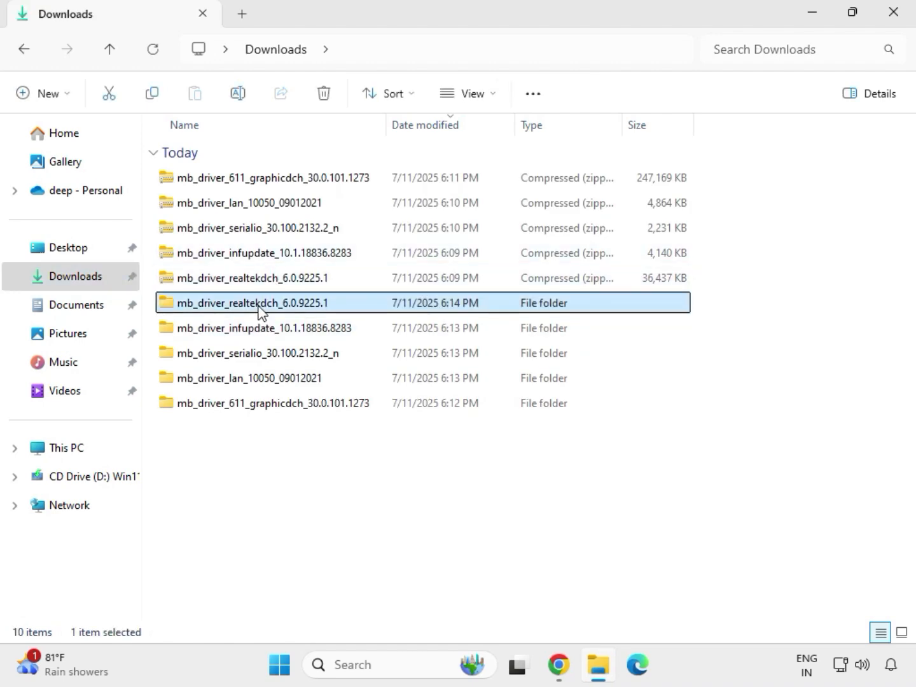
{"action": "left_click", "coordinate": [296, 406]}
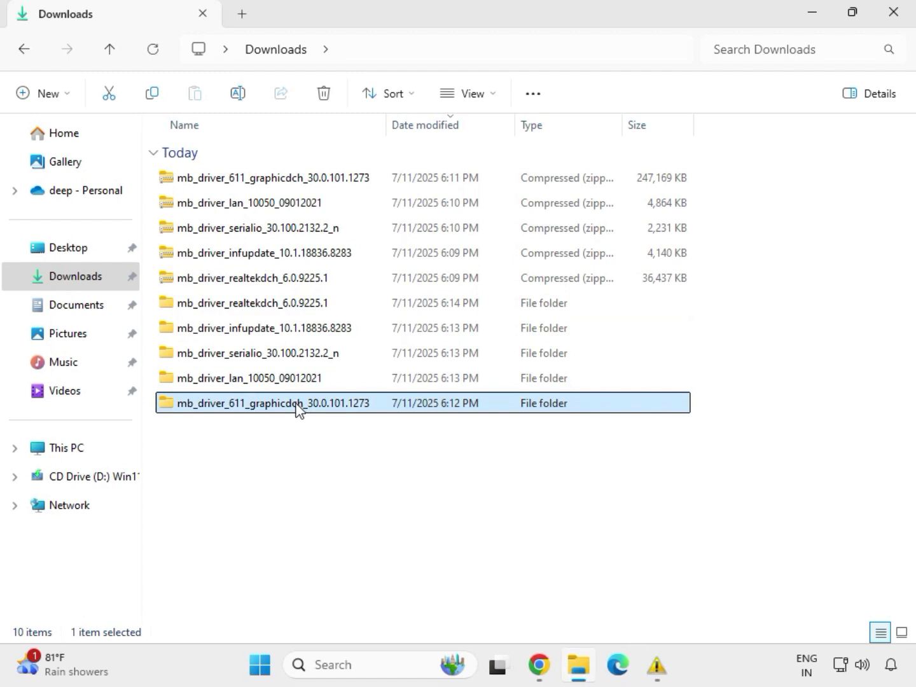
{"action": "left_click", "coordinate": [286, 380]}
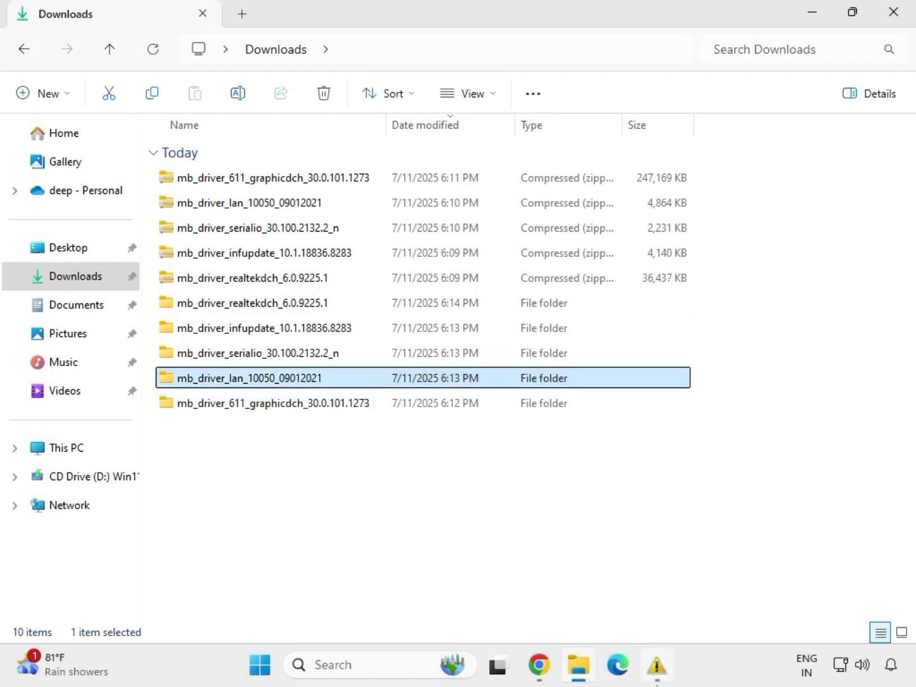
{"action": "double_click", "coordinate": [286, 384]}
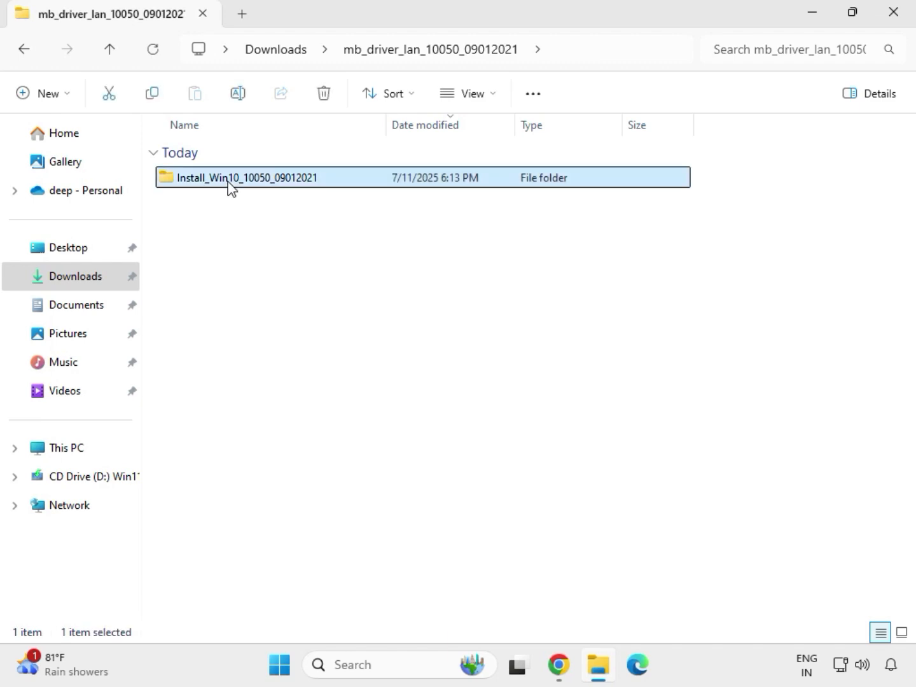
{"action": "double_click", "coordinate": [229, 185]}
{"action": "double_click", "coordinate": [229, 180]}
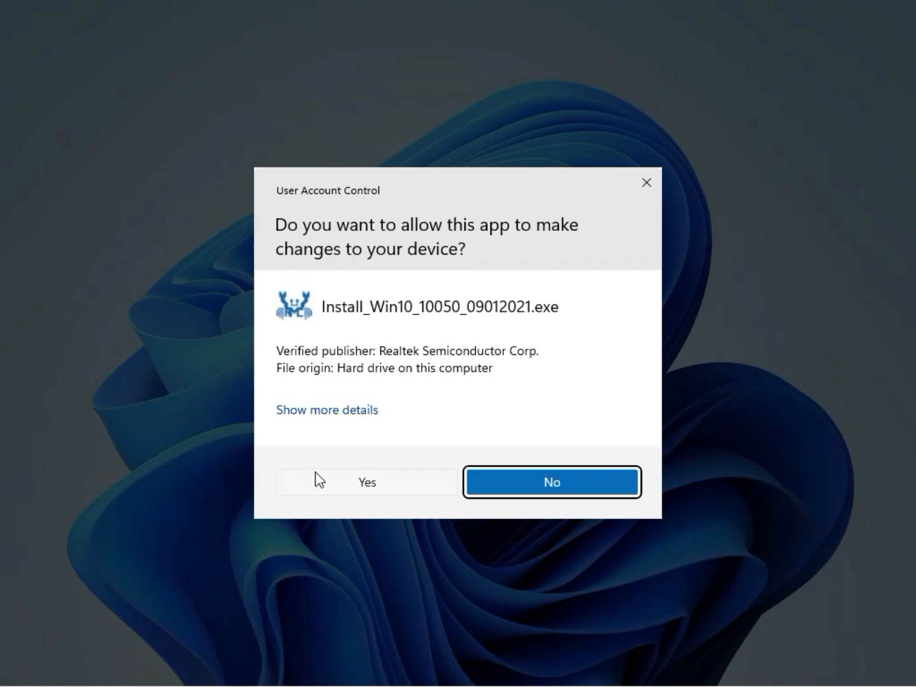
{"action": "left_click", "coordinate": [317, 475]}
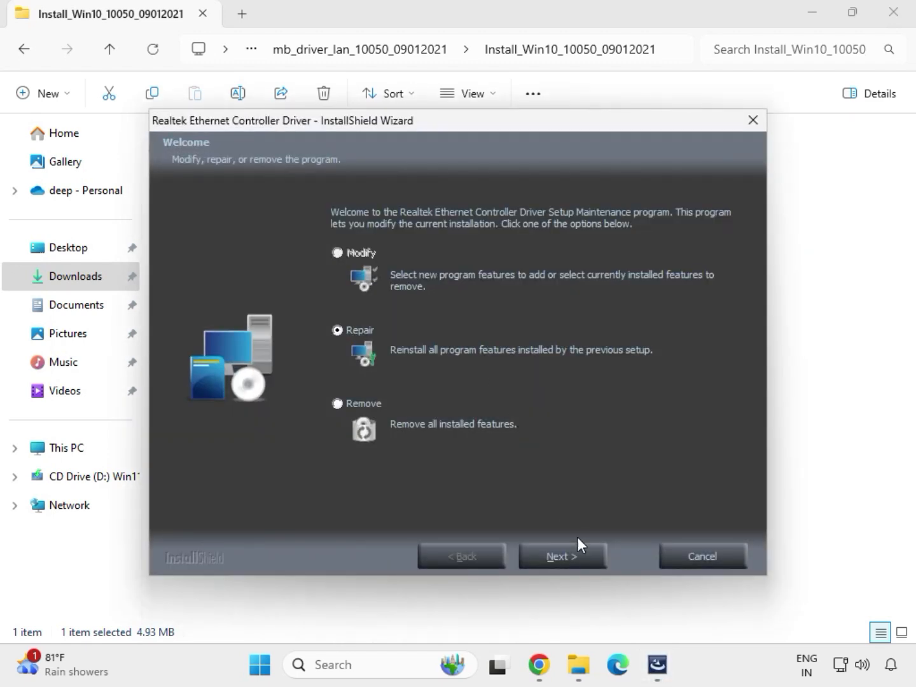
Step: Repair the Realtek Ethernet Controller Driver, finish the wizard, and return to the Downloads folder
{"action": "left_click", "coordinate": [584, 562]}
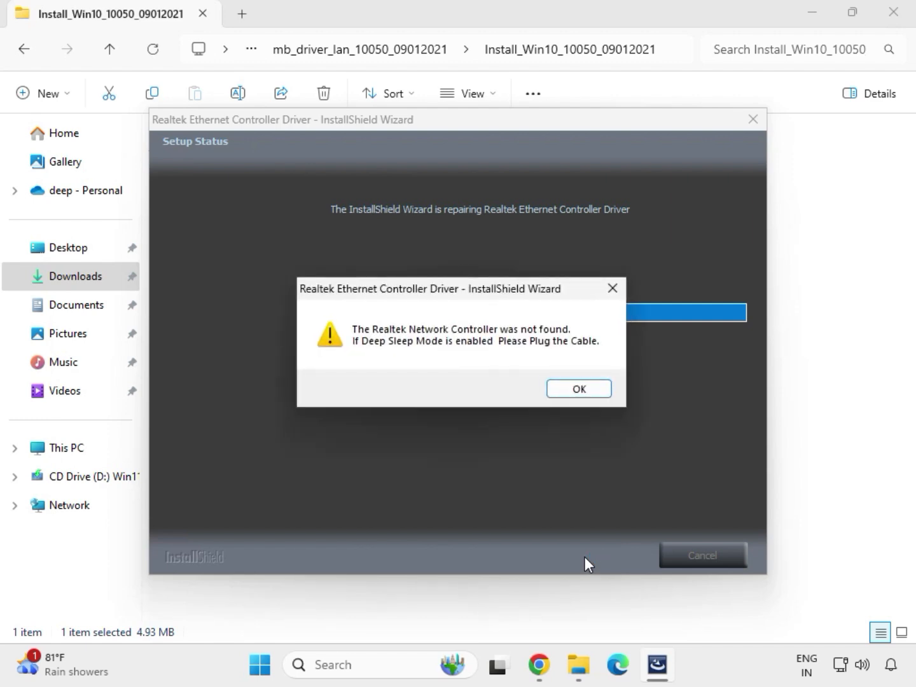
{"action": "left_click", "coordinate": [557, 386]}
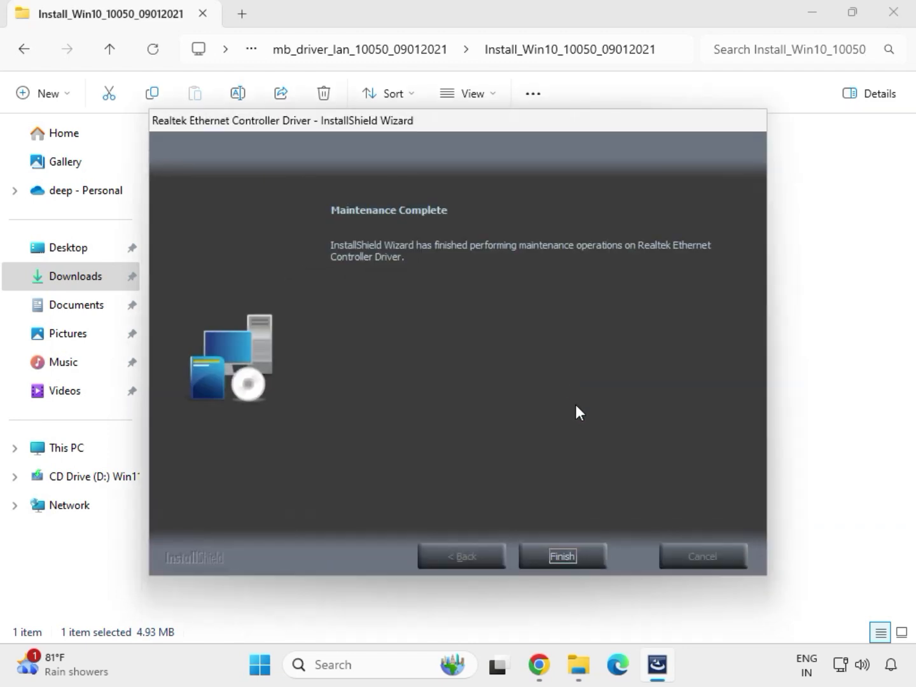
{"action": "left_click", "coordinate": [570, 546]}
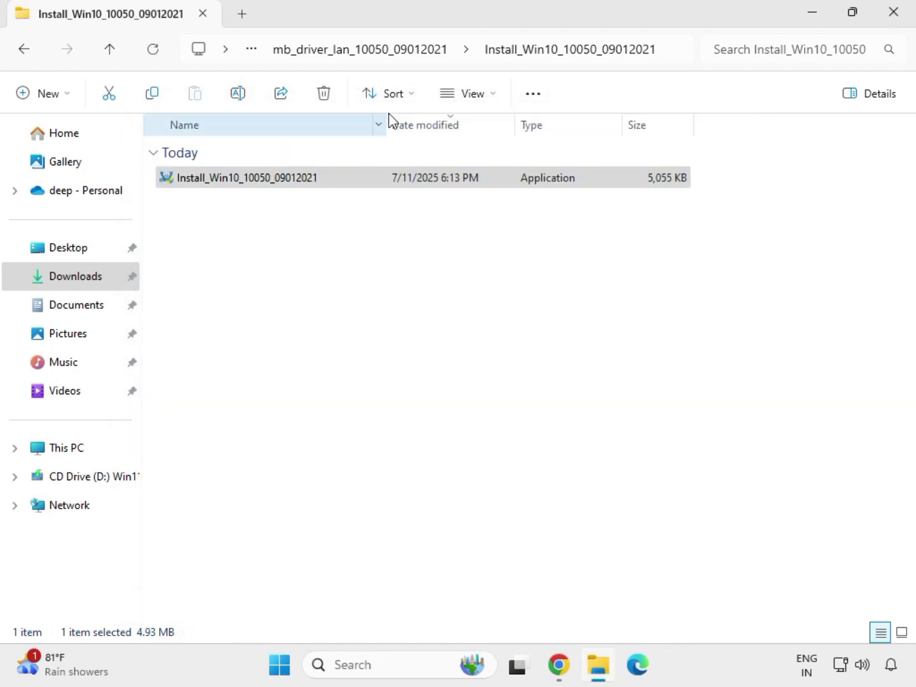
{"action": "left_click", "coordinate": [28, 54]}
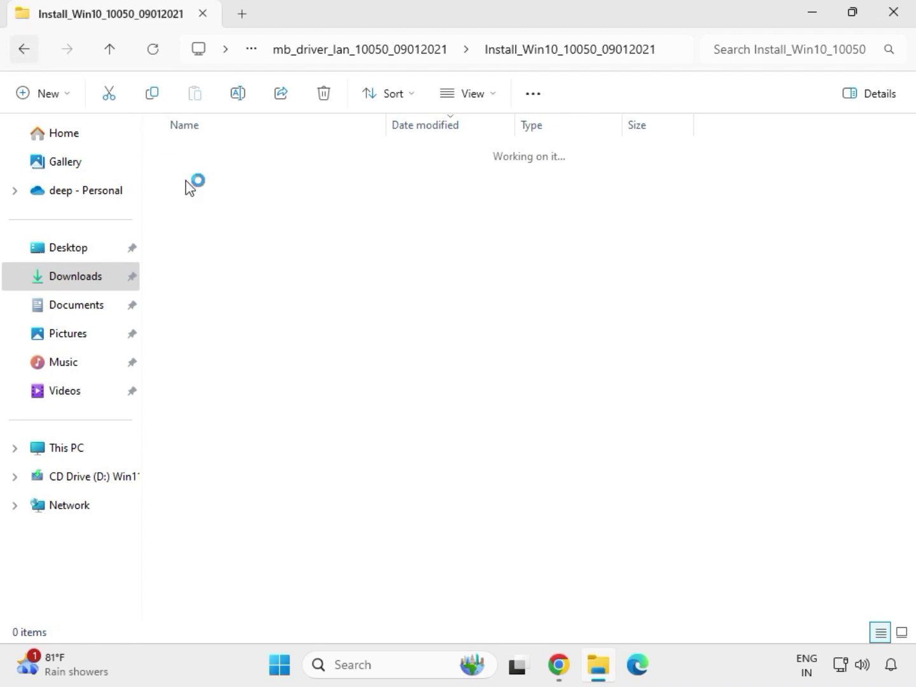
{"action": "left_click", "coordinate": [21, 51]}
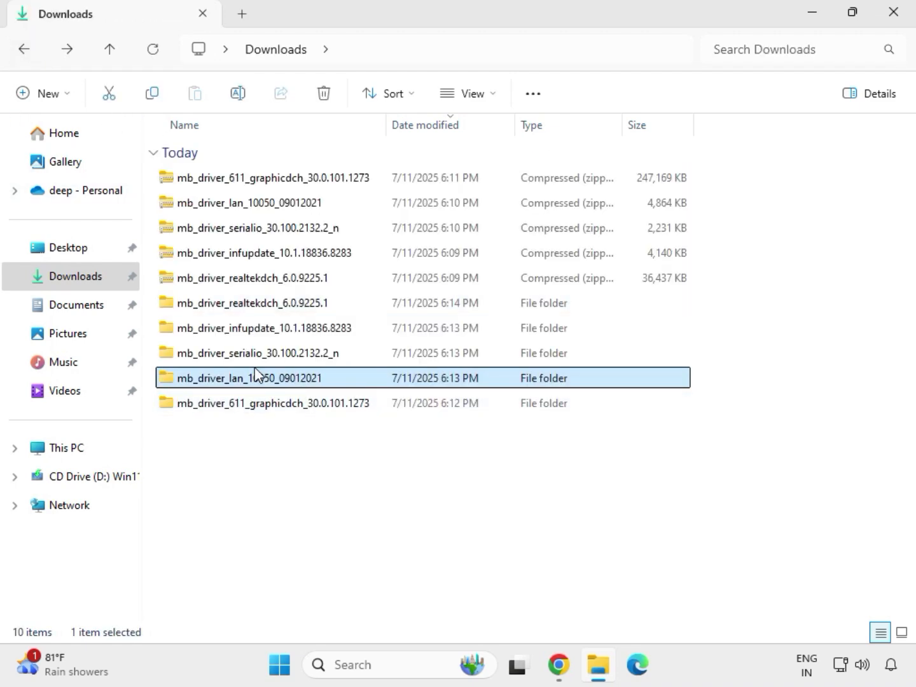
Step: Try to install Intel Serial IO by running SetupSerialIO from the extracted mb_driver_serialio_30.100.2132.2_n folder as administrator, and return to Downloads
{"action": "double_click", "coordinate": [258, 354]}
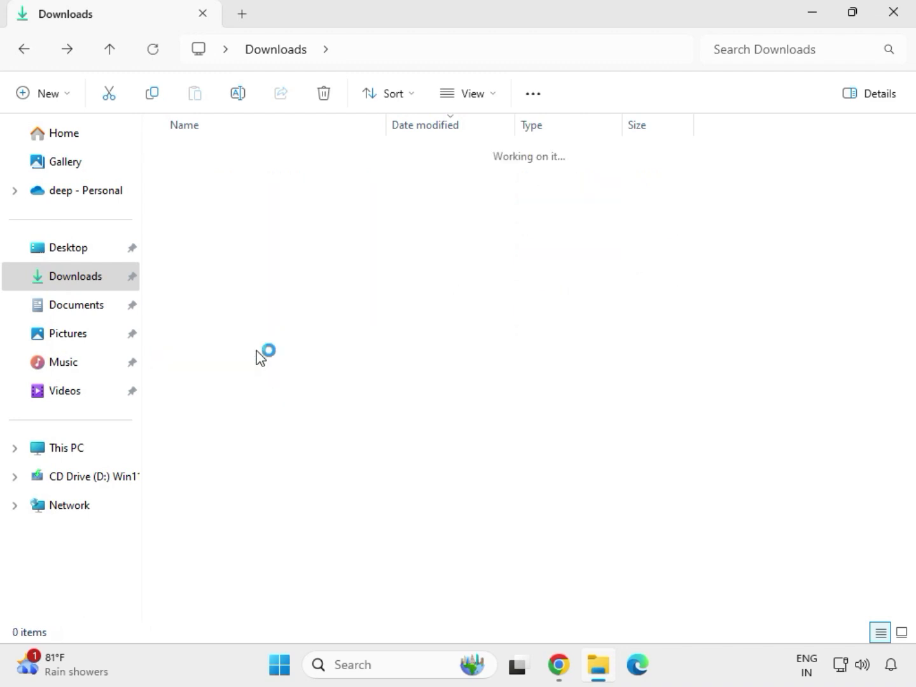
{"action": "double_click", "coordinate": [272, 177]}
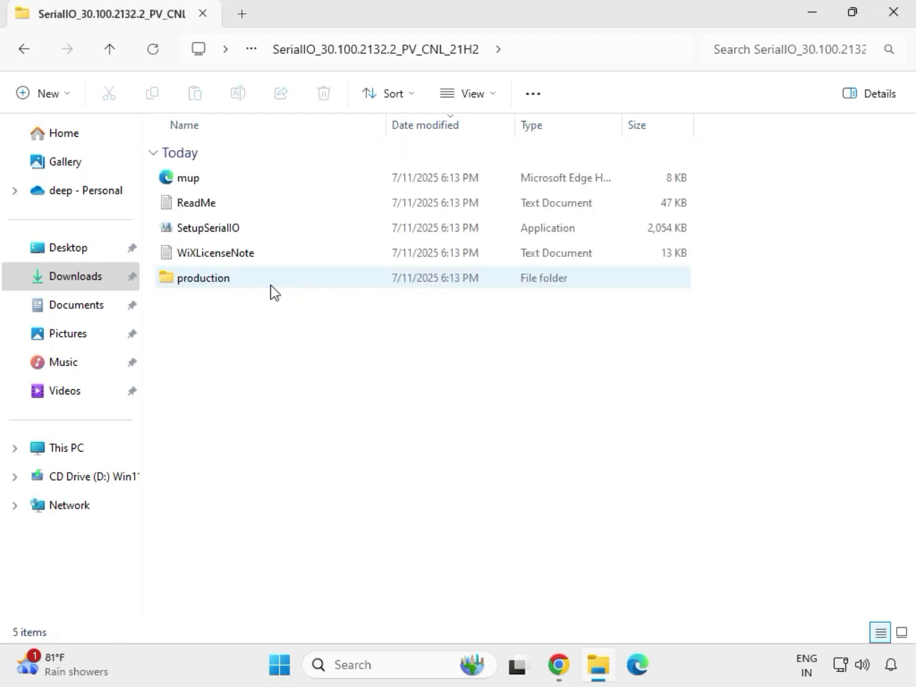
{"action": "left_click", "coordinate": [229, 235]}
{"action": "right_click", "coordinate": [230, 235]}
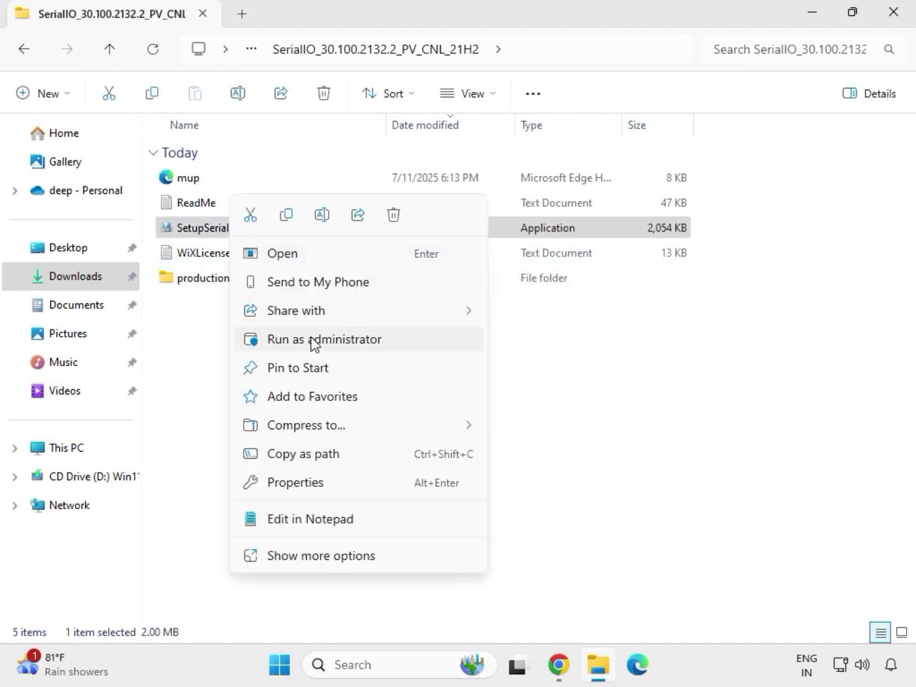
{"action": "left_click", "coordinate": [318, 338]}
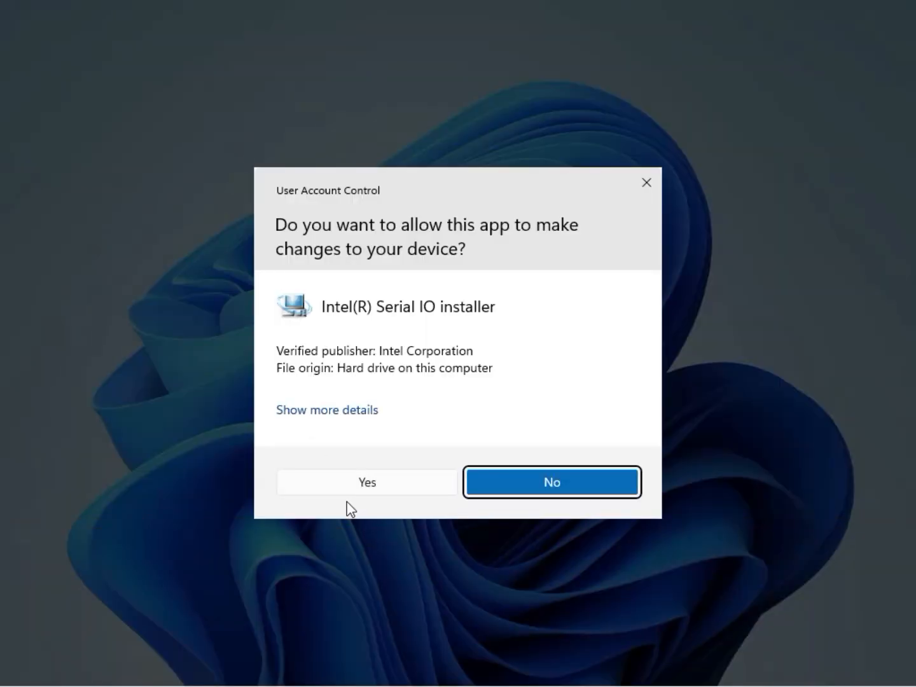
{"action": "left_click", "coordinate": [362, 488]}
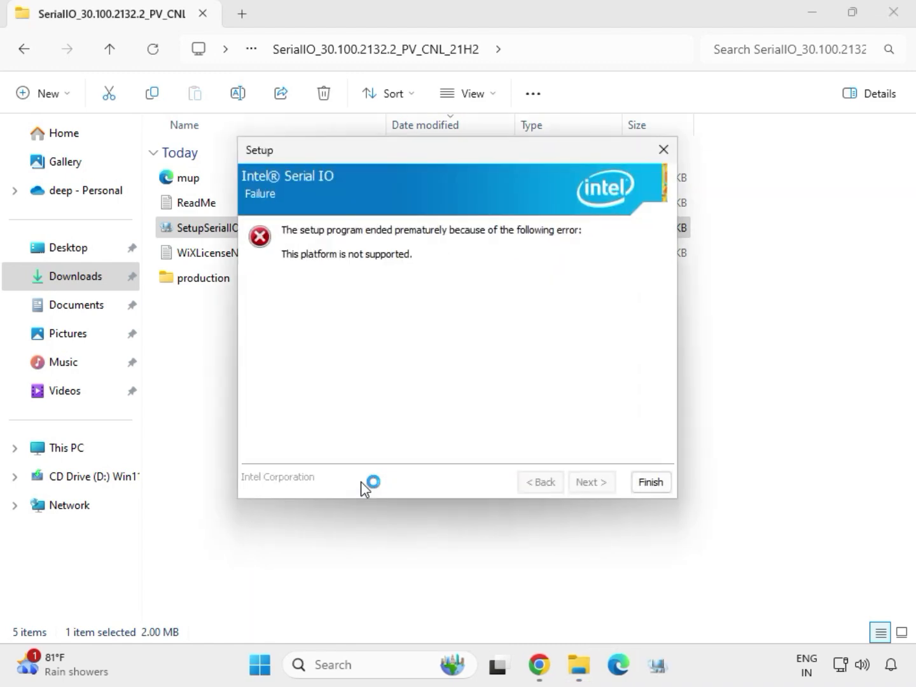
{"action": "left_click", "coordinate": [650, 483]}
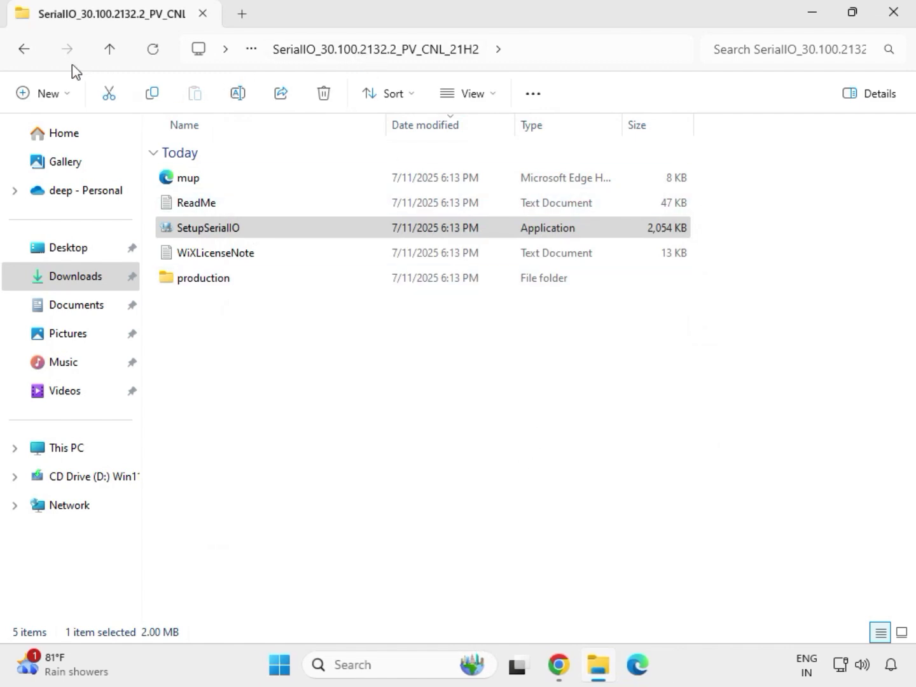
{"action": "left_click", "coordinate": [26, 54]}
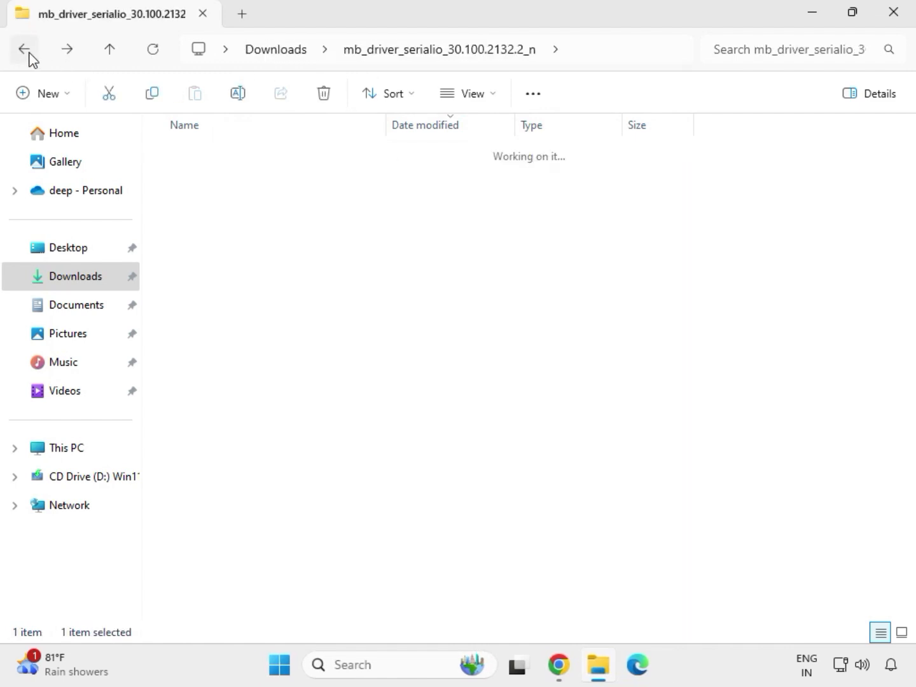
{"action": "left_click", "coordinate": [27, 54]}
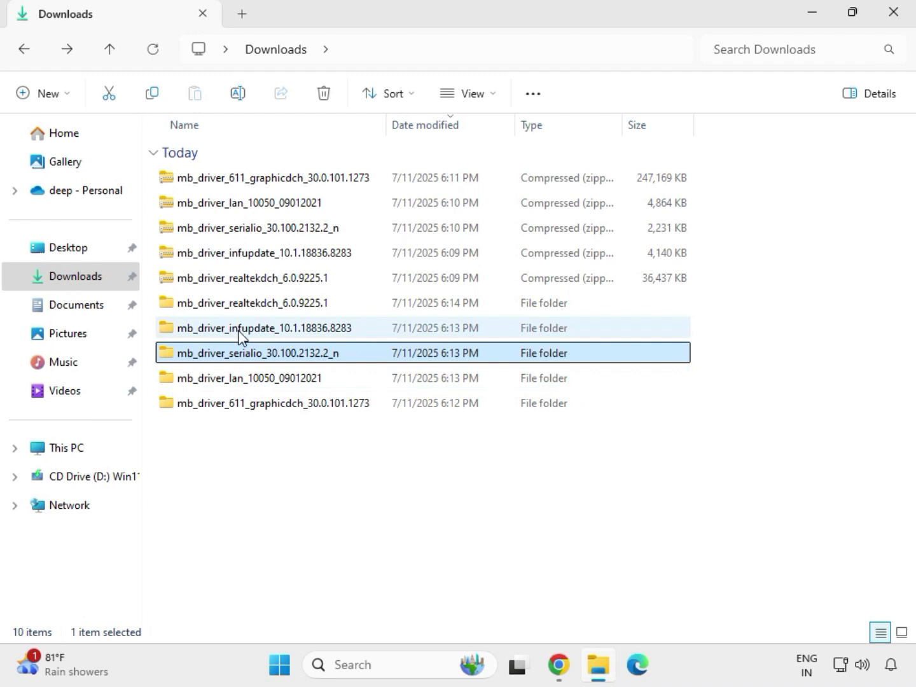
Step: Run SetupChipset from the extracted mb_driver_infupdate_10.1.18836.8283 folder as administrator and allow it to make changes
{"action": "left_click", "coordinate": [241, 332]}
{"action": "double_click", "coordinate": [240, 332]}
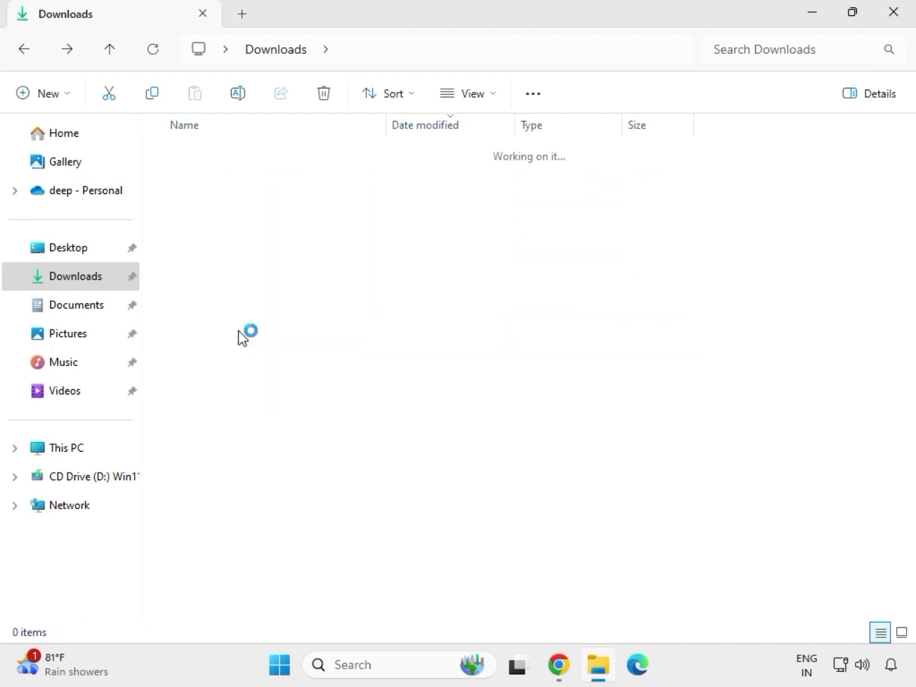
{"action": "left_click", "coordinate": [242, 183]}
{"action": "double_click", "coordinate": [242, 182]}
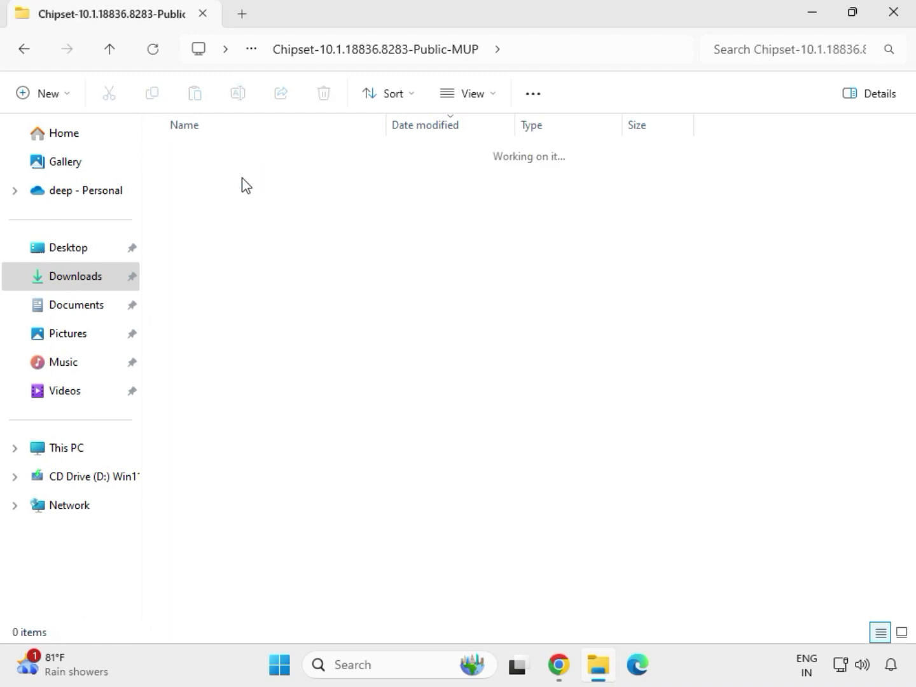
{"action": "left_click", "coordinate": [260, 209]}
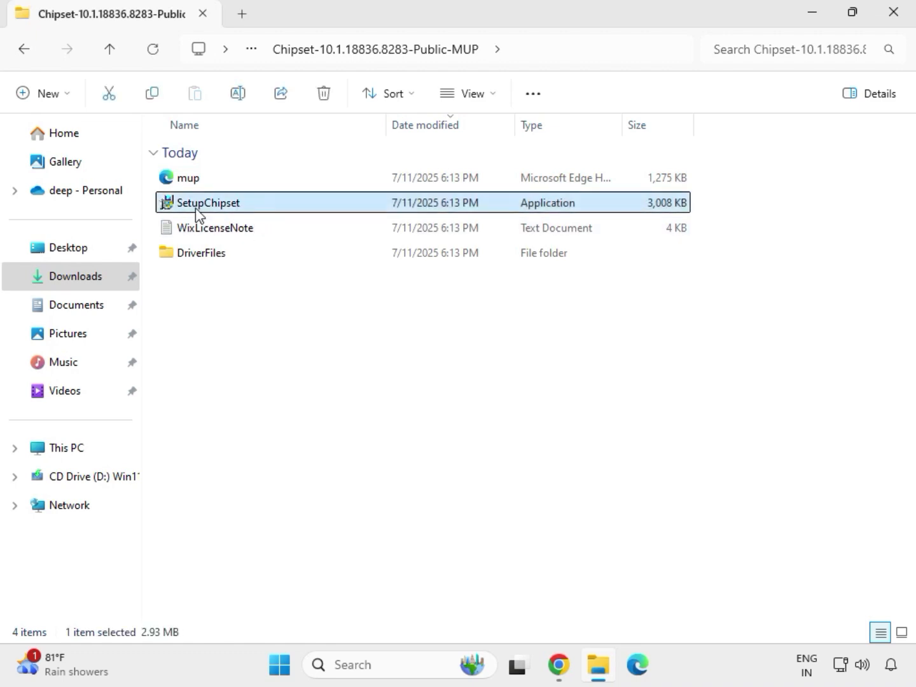
{"action": "right_click", "coordinate": [254, 212]}
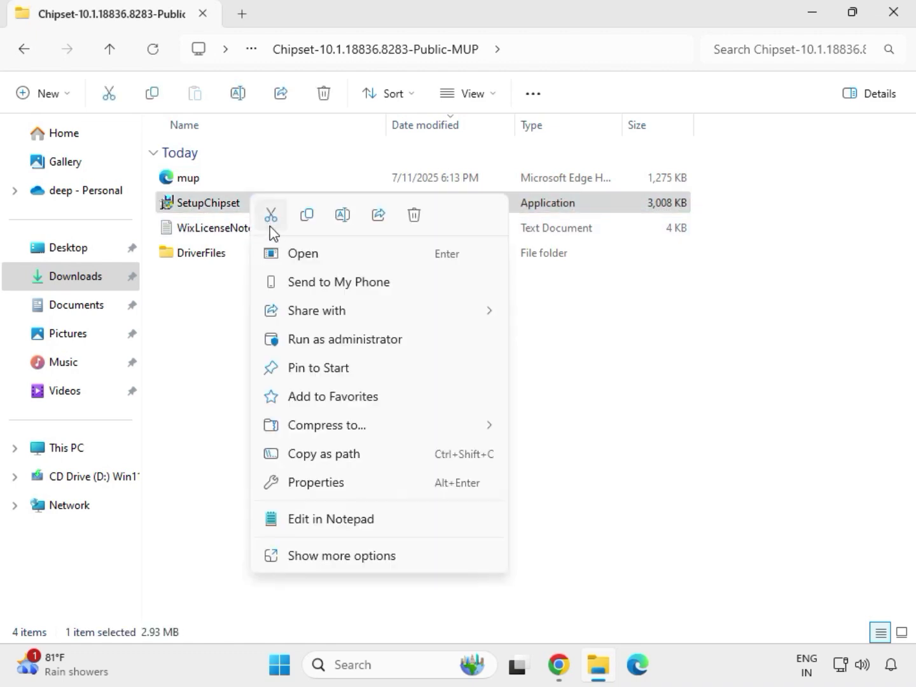
{"action": "left_click", "coordinate": [323, 334]}
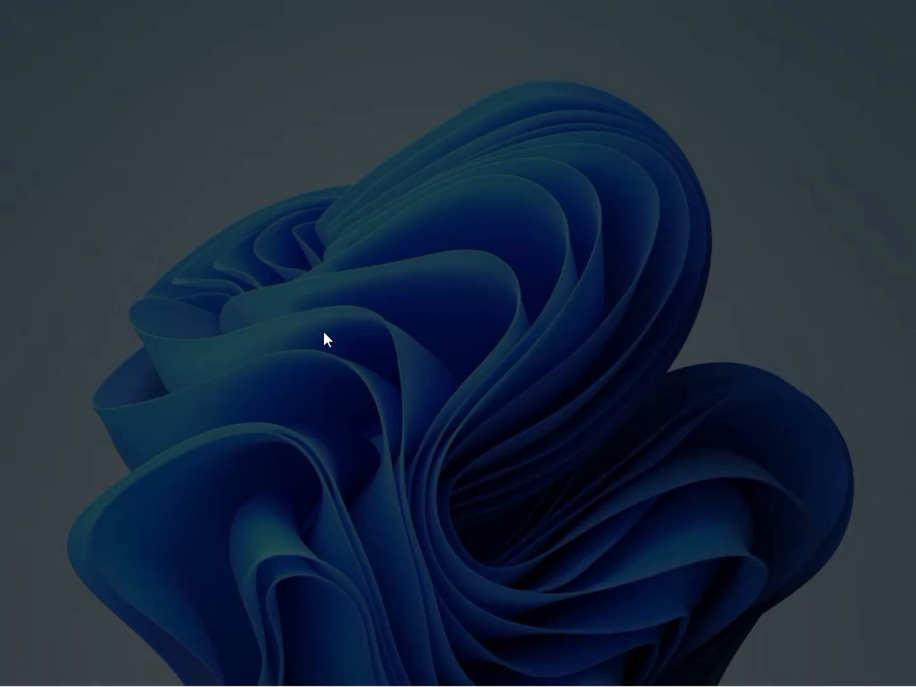
{"action": "left_click", "coordinate": [366, 491]}
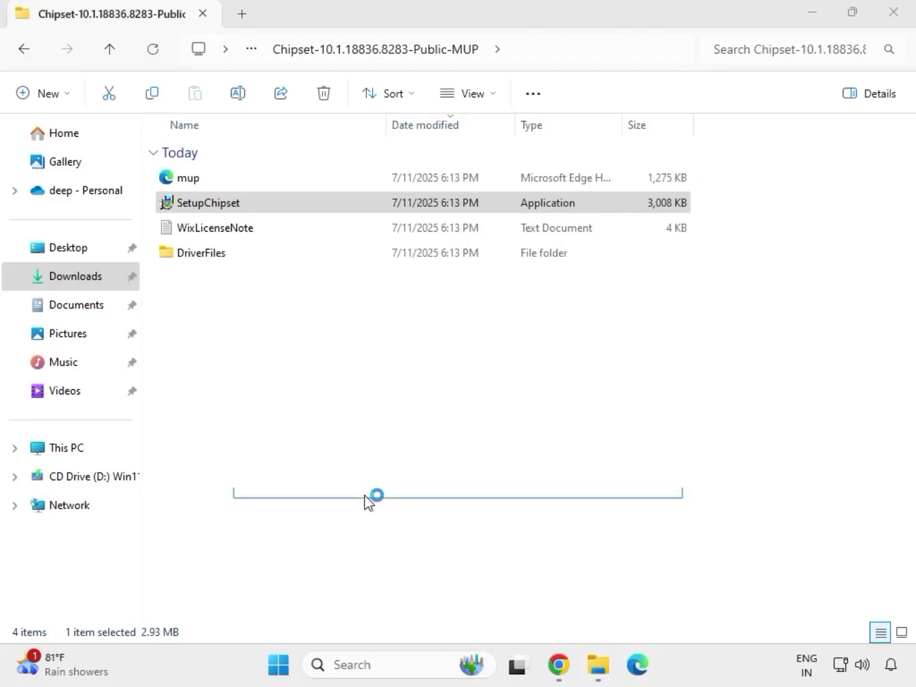
Step: Accept the Intel Chipset Device Software license, try to install it, close the setup, and return to the Downloads folder
{"action": "left_click", "coordinate": [536, 473]}
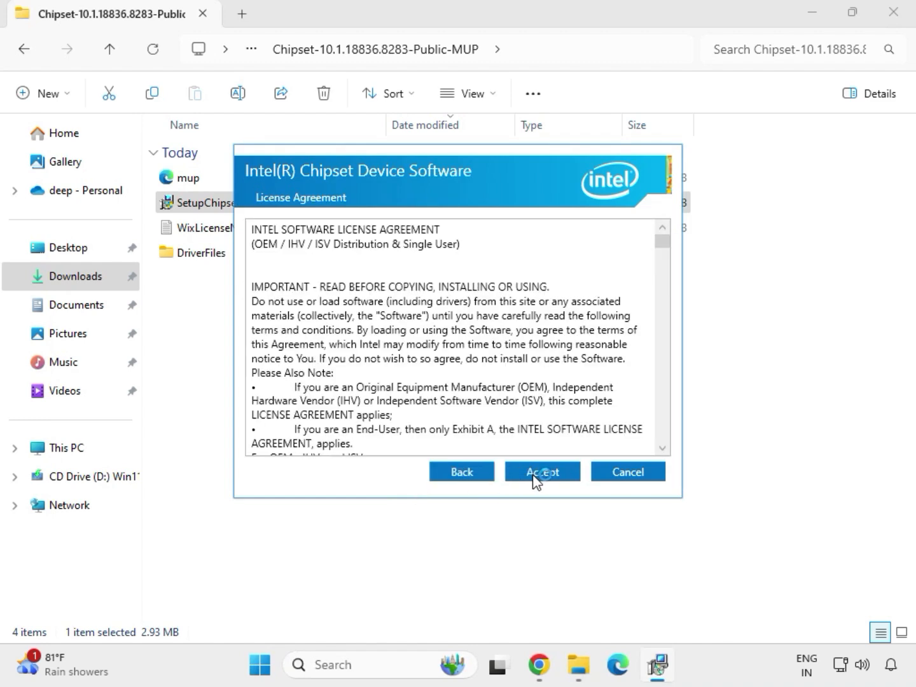
{"action": "left_click", "coordinate": [534, 472]}
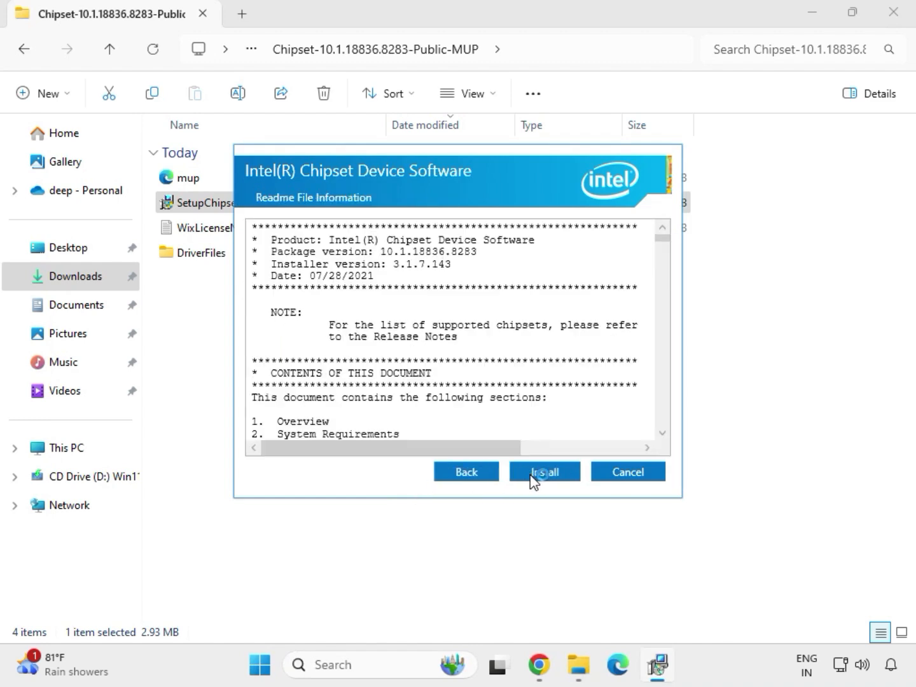
{"action": "left_click", "coordinate": [563, 474]}
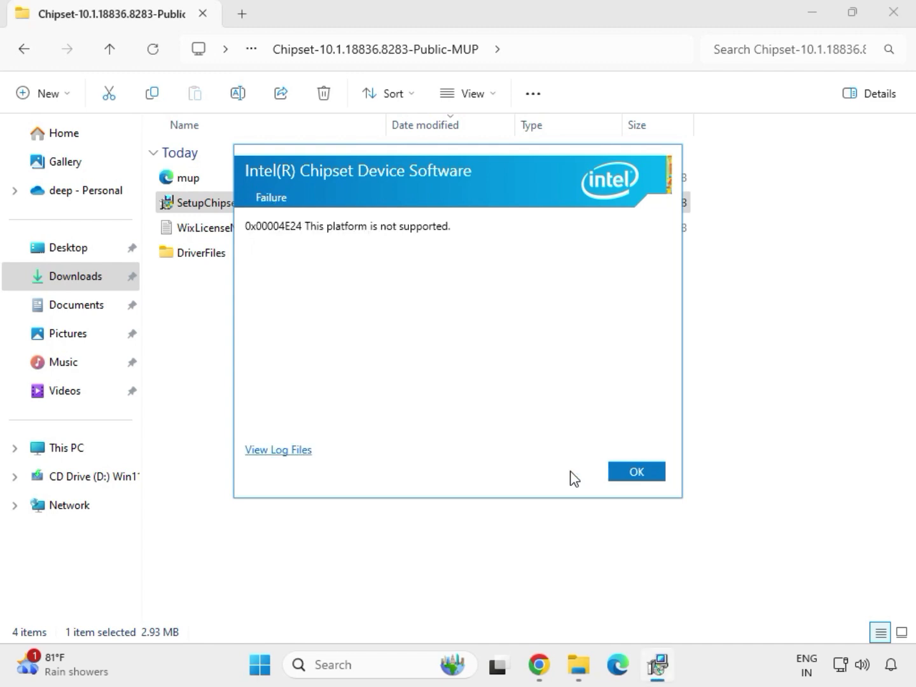
{"action": "left_click", "coordinate": [620, 477]}
{"action": "left_click", "coordinate": [295, 204]}
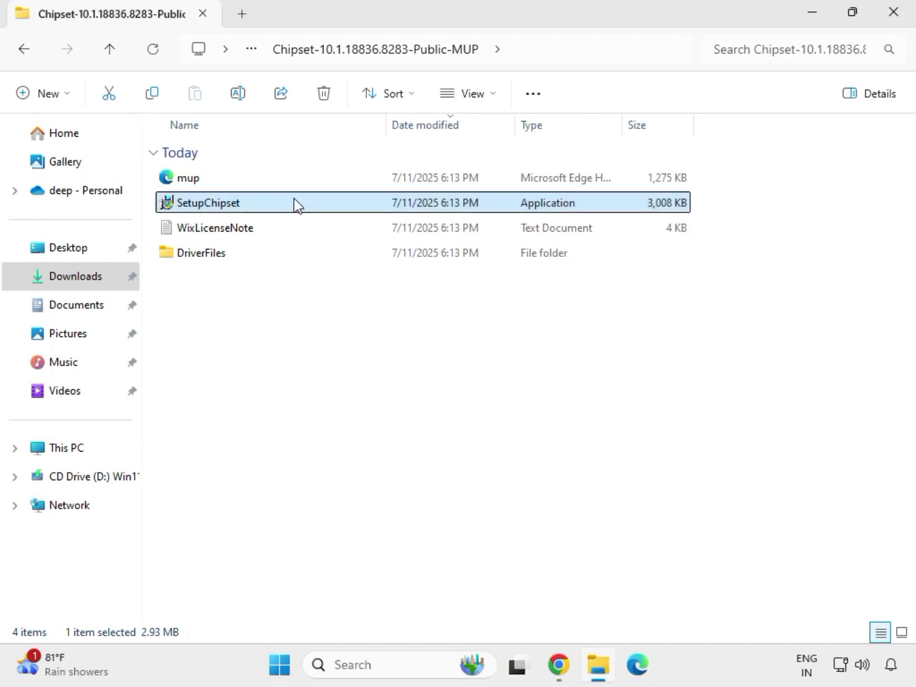
{"action": "key", "text": "alt+Left"}
{"action": "key", "text": "alt+Left"}
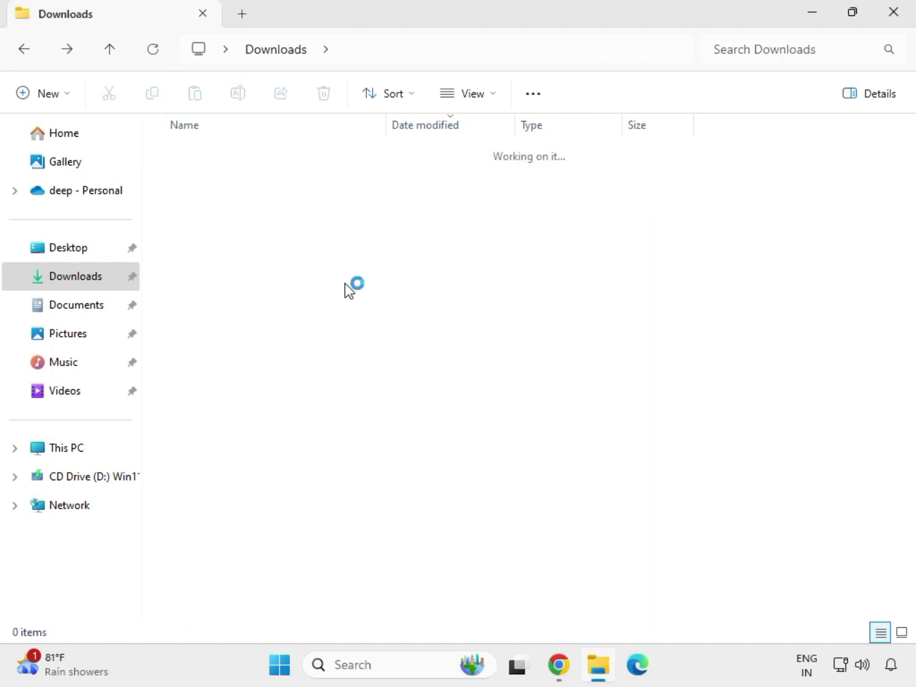
Step: Look into the extracted mb_driver_realtekdch_6.0.9225.1 folder, return to Downloads, and select the mb_driver_611_graphicdch_30.0.101.1273 folder
{"action": "double_click", "coordinate": [340, 304]}
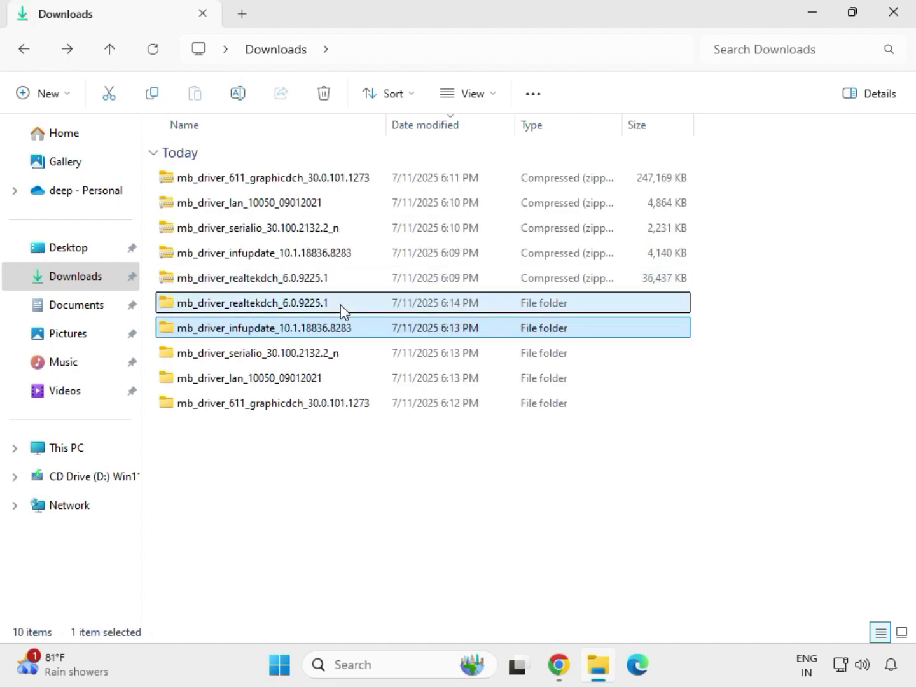
{"action": "left_click", "coordinate": [281, 54]}
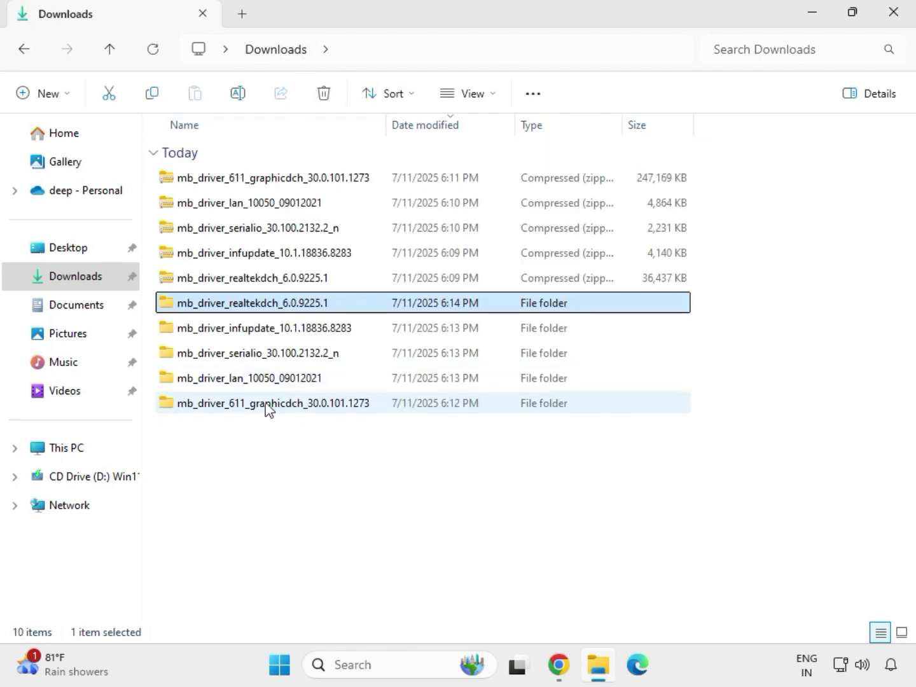
{"action": "left_click", "coordinate": [266, 407]}
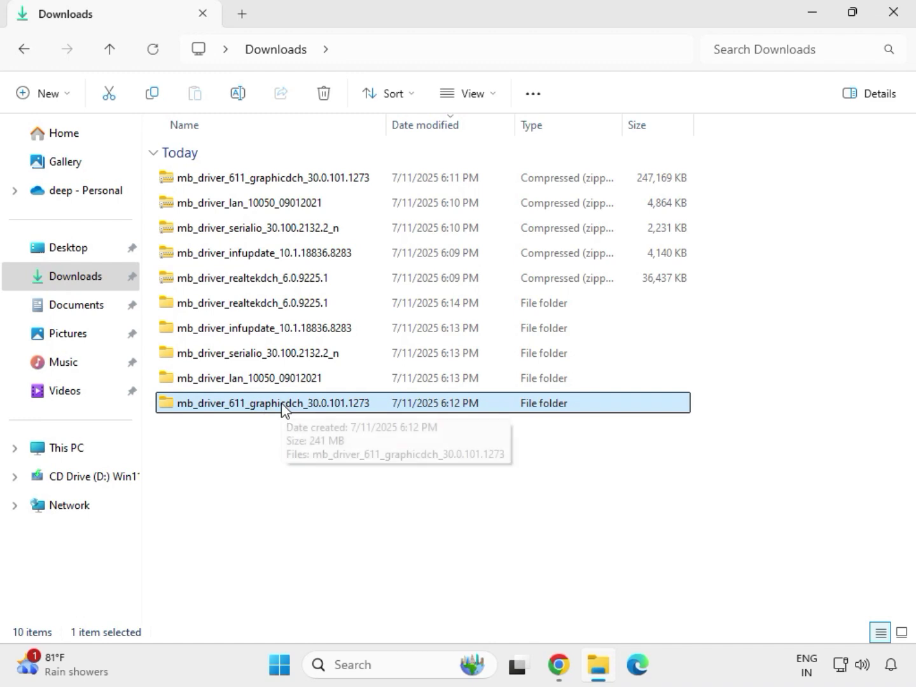
Step: Run the graphics driver application from the extracted mb_driver_611_graphicdch_30.0.101.1273 folder as administrator, allow its changes, and return to Downloads
{"action": "double_click", "coordinate": [282, 409]}
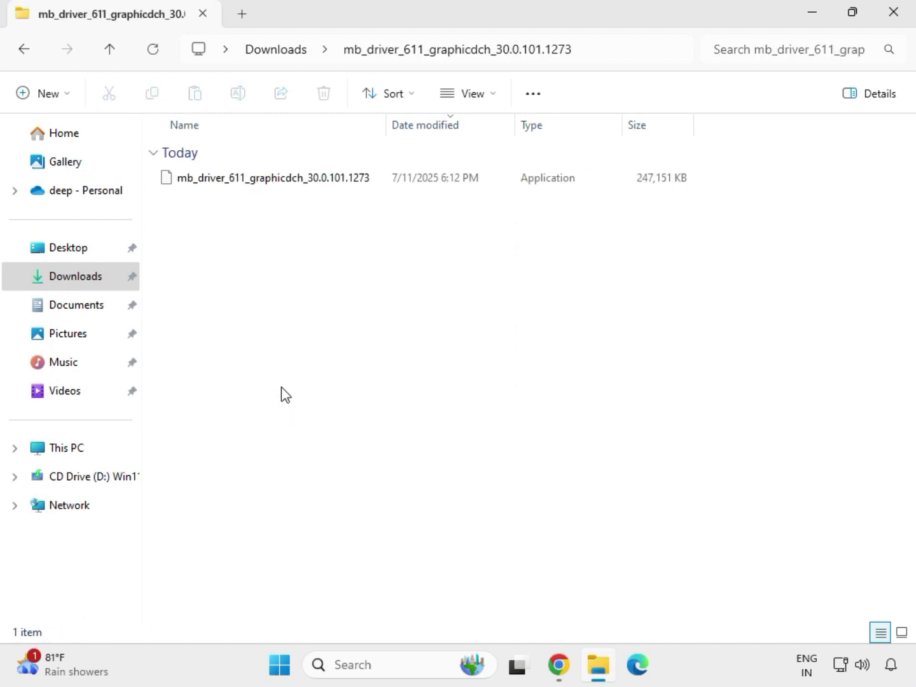
{"action": "left_click", "coordinate": [253, 182]}
{"action": "right_click", "coordinate": [269, 210]}
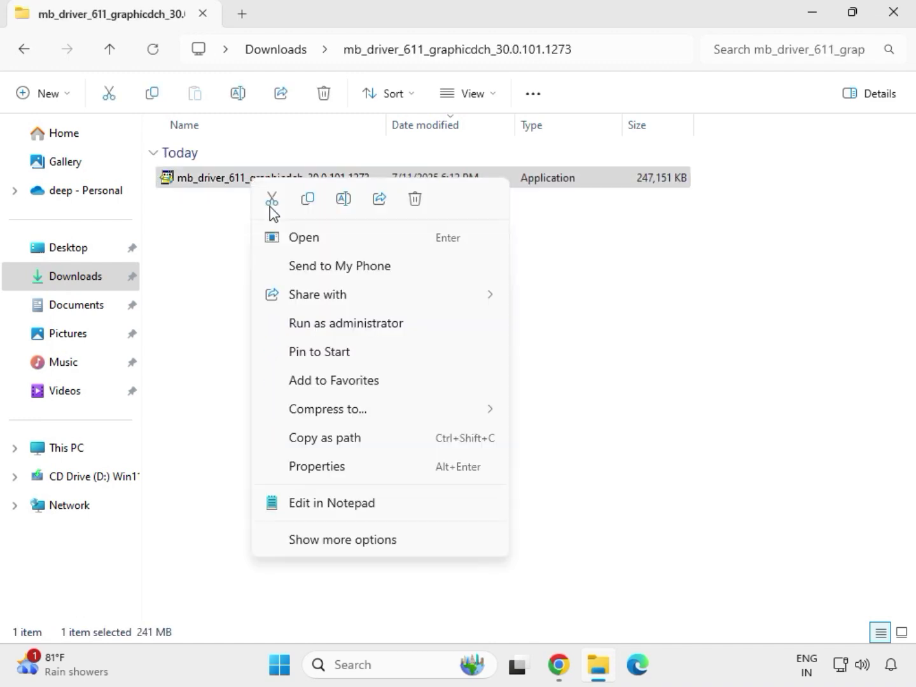
{"action": "left_click", "coordinate": [348, 324]}
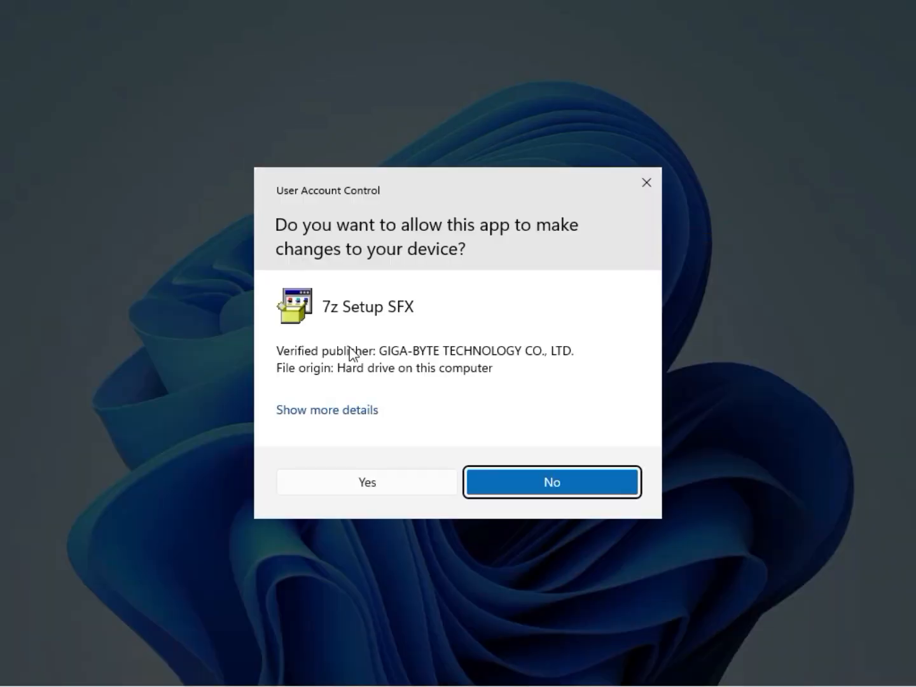
{"action": "left_click", "coordinate": [354, 484]}
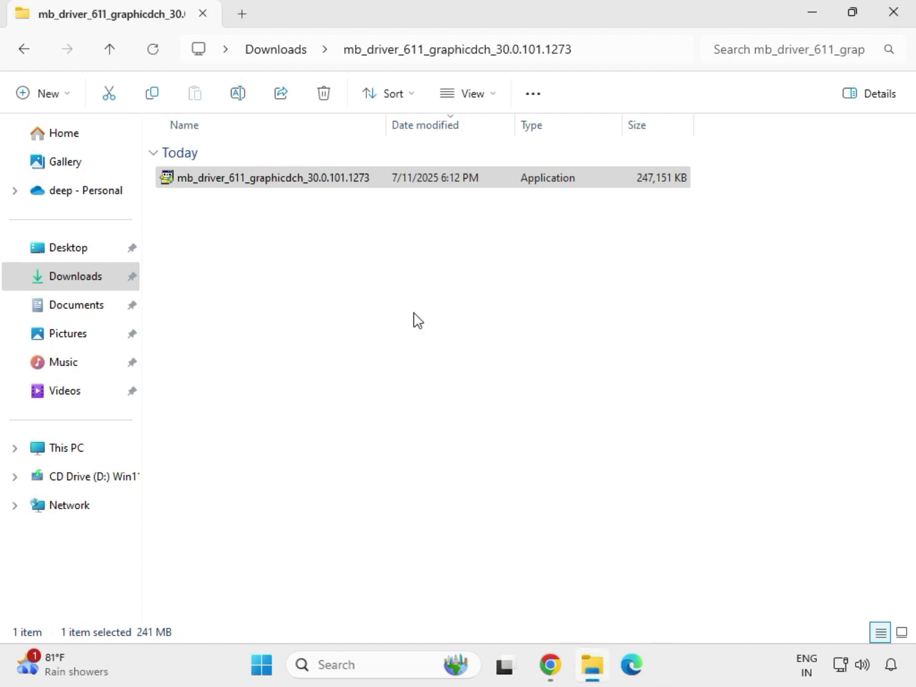
{"action": "left_click", "coordinate": [285, 51]}
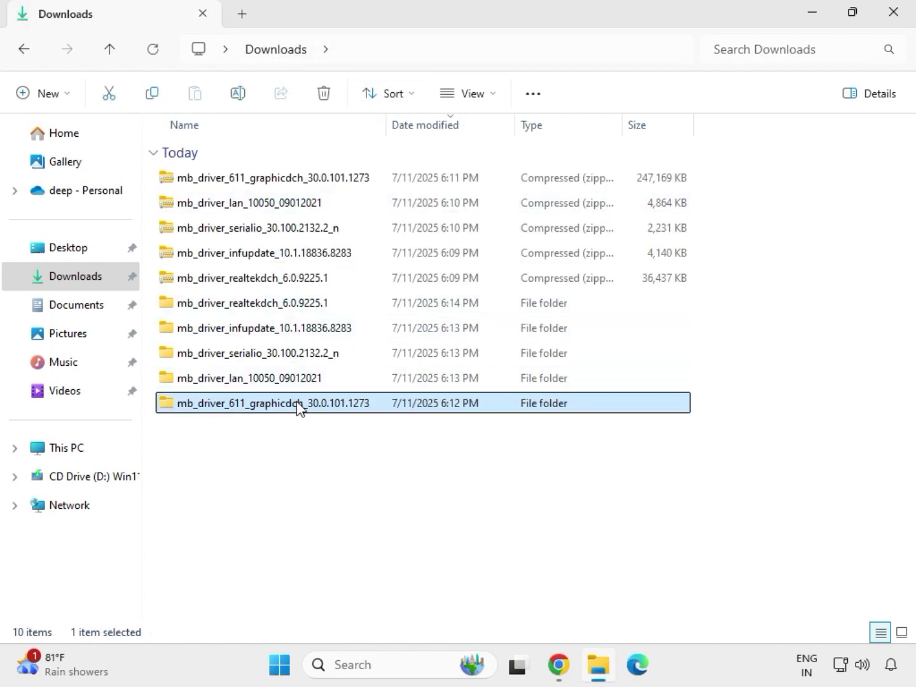
Step: Run Setup from the extracted mb_driver_realtekdch_6.0.9225.1 folder as administrator, install the Realtek Audio Driver, and finish with the computer restart postponed
{"action": "double_click", "coordinate": [281, 305]}
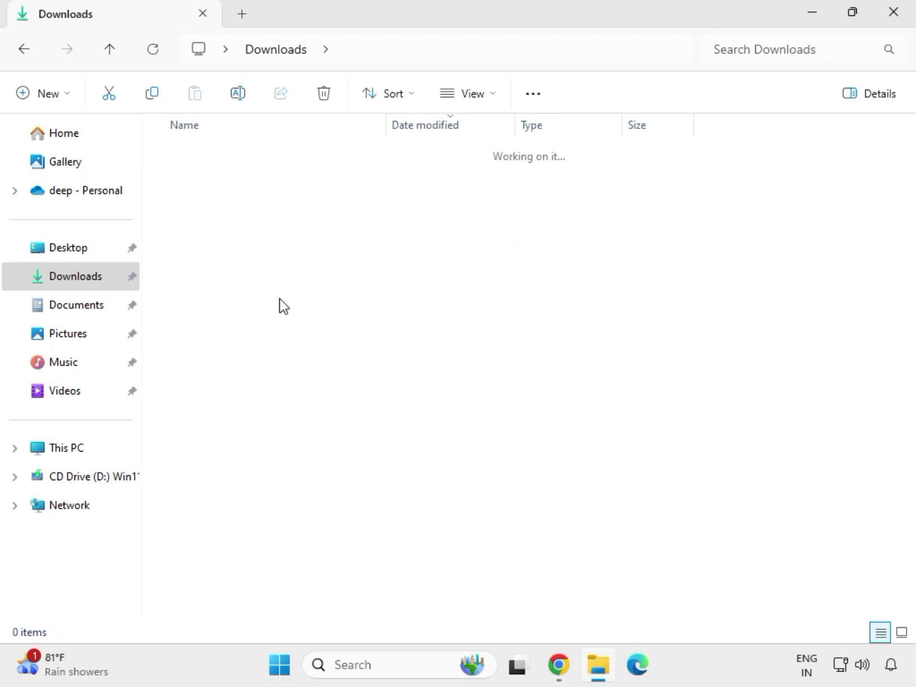
{"action": "double_click", "coordinate": [271, 180]}
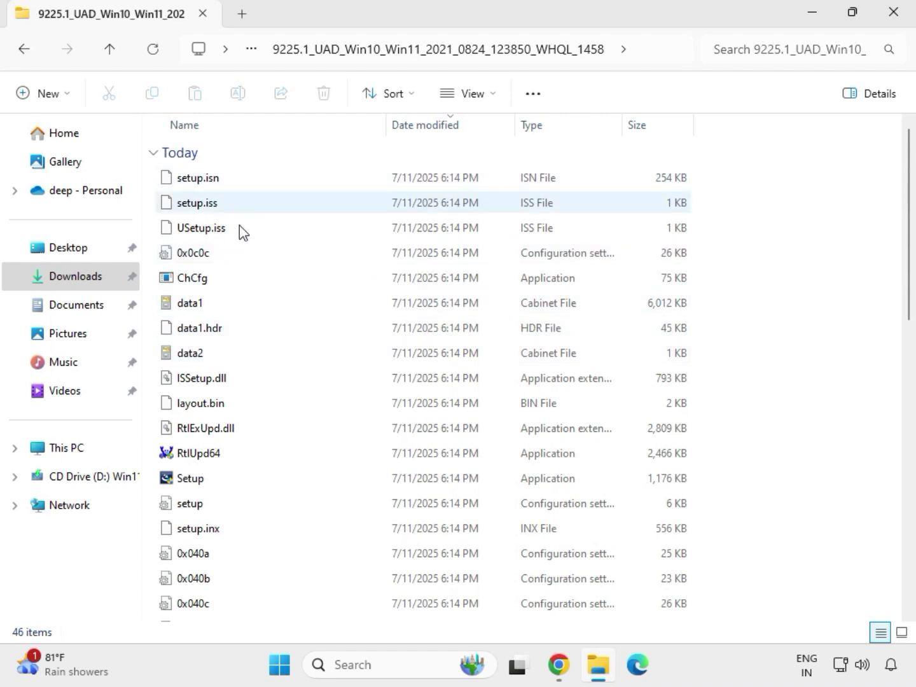
{"action": "left_click", "coordinate": [246, 482]}
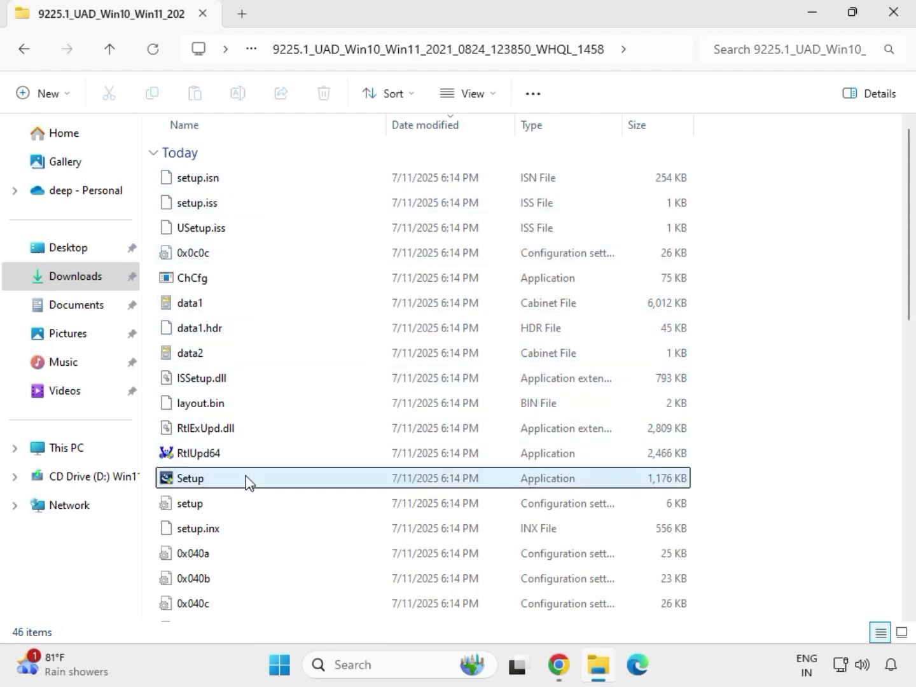
{"action": "right_click", "coordinate": [210, 487]}
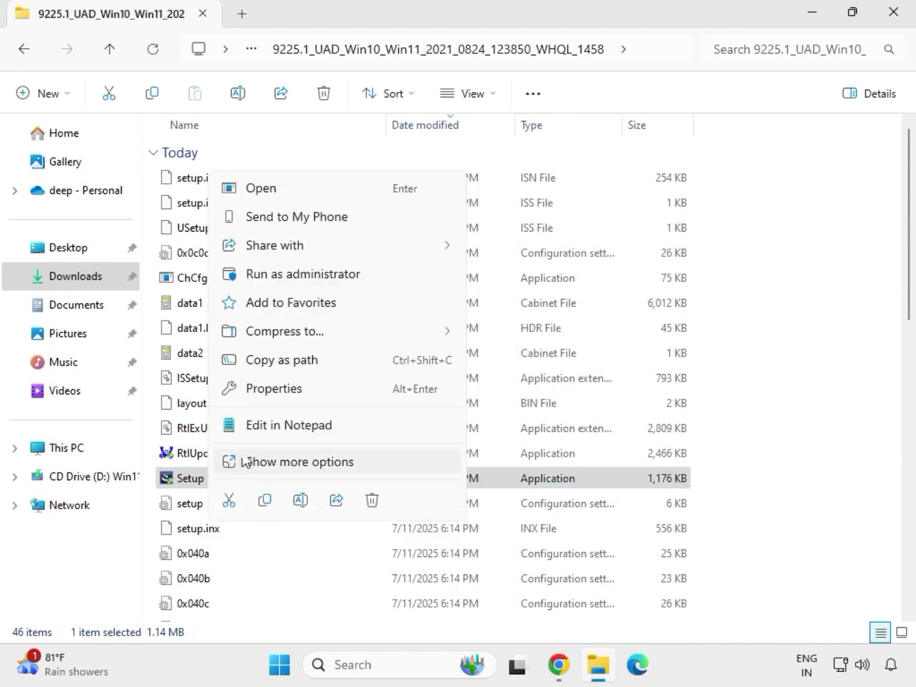
{"action": "left_click", "coordinate": [282, 274]}
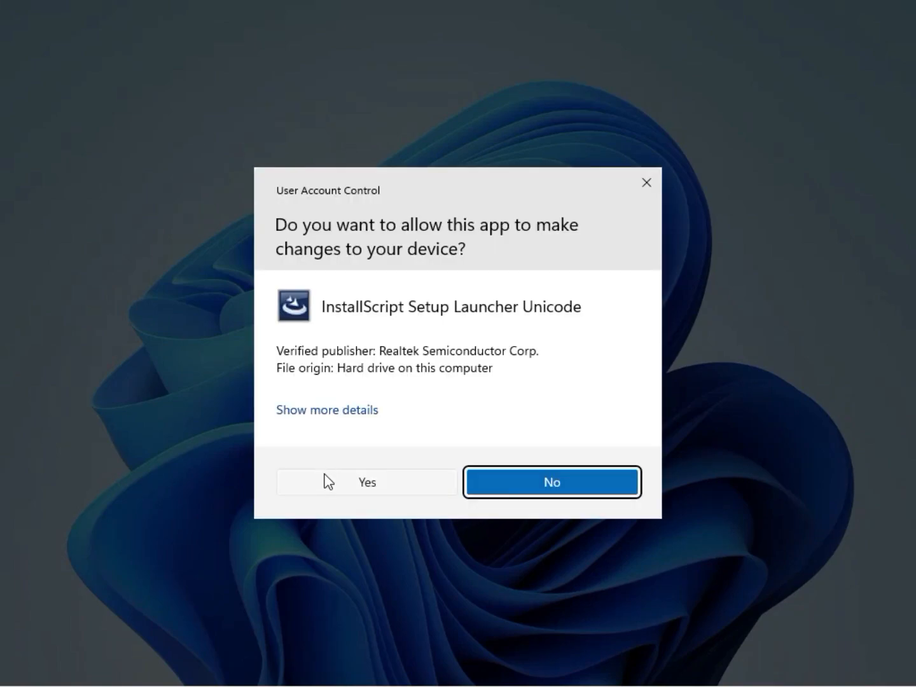
{"action": "left_click", "coordinate": [328, 482]}
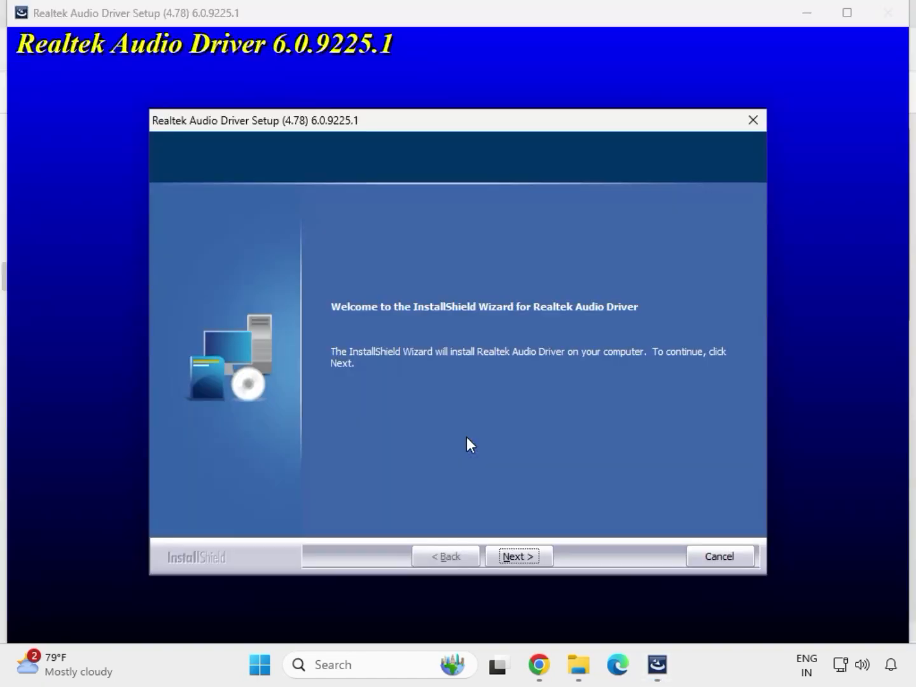
{"action": "left_click", "coordinate": [519, 554]}
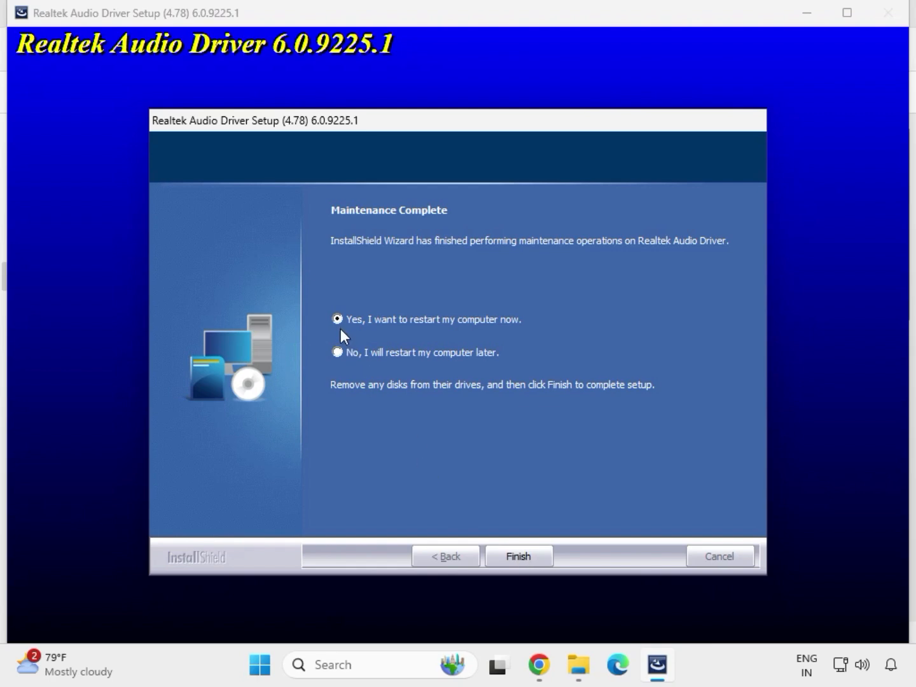
{"action": "left_click", "coordinate": [517, 557]}
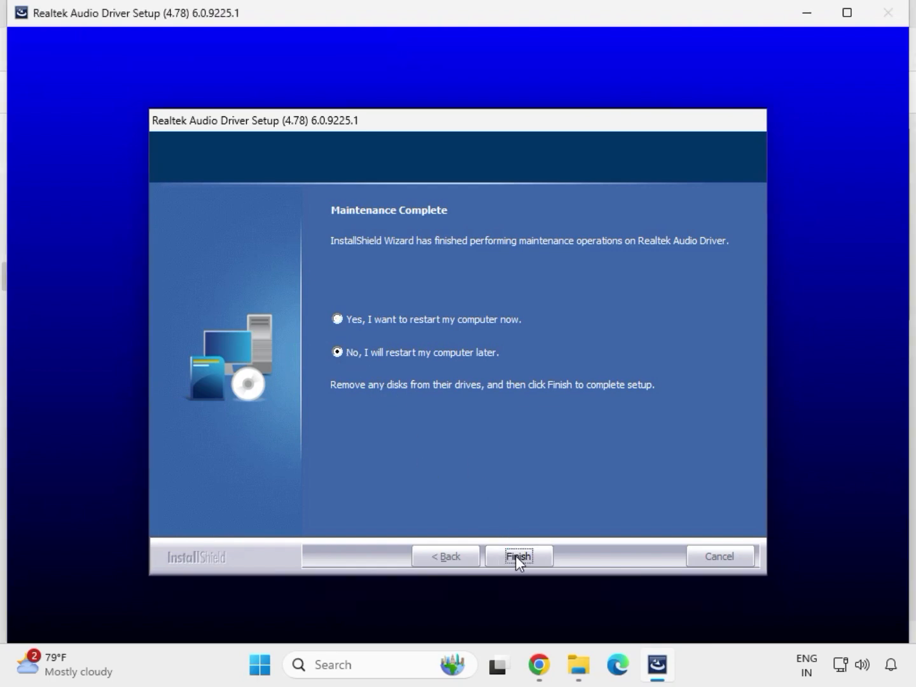